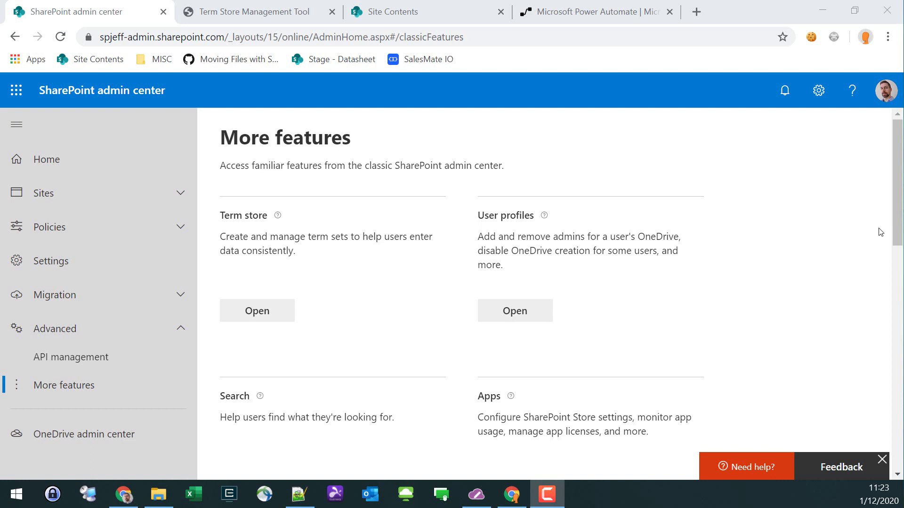
- Show the Term Store's Code > Language term set listing C#, PowerShell, JavaScript and TypeScript
{"action": "left_click", "coordinate": [754, 227]}
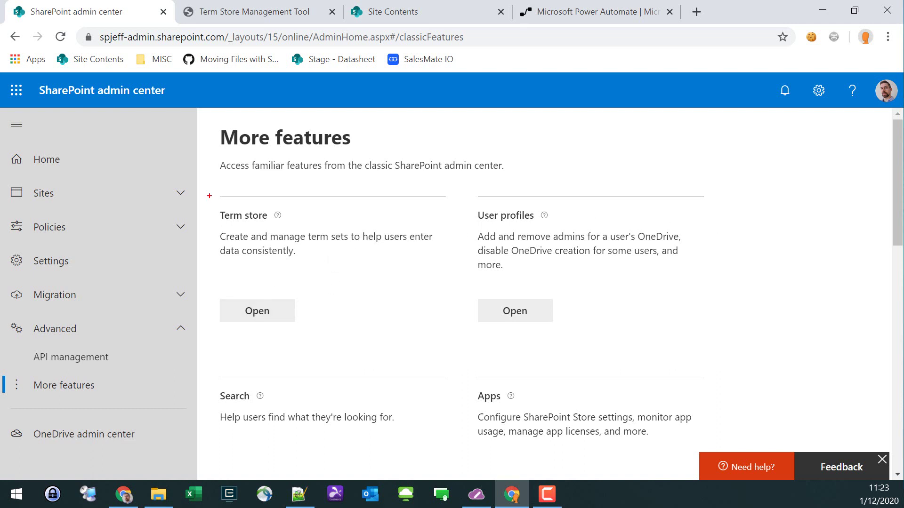
{"action": "left_click_drag", "start_coordinate": [210, 196], "coordinate": [464, 339]}
{"action": "key", "text": "Escape"}
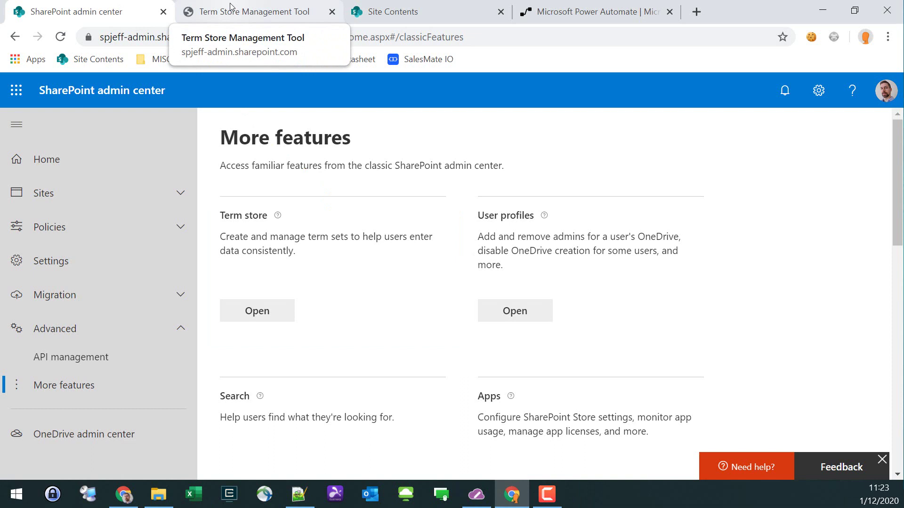
{"action": "left_click", "coordinate": [230, 6]}
{"action": "left_click_drag", "start_coordinate": [63, 312], "coordinate": [203, 418]}
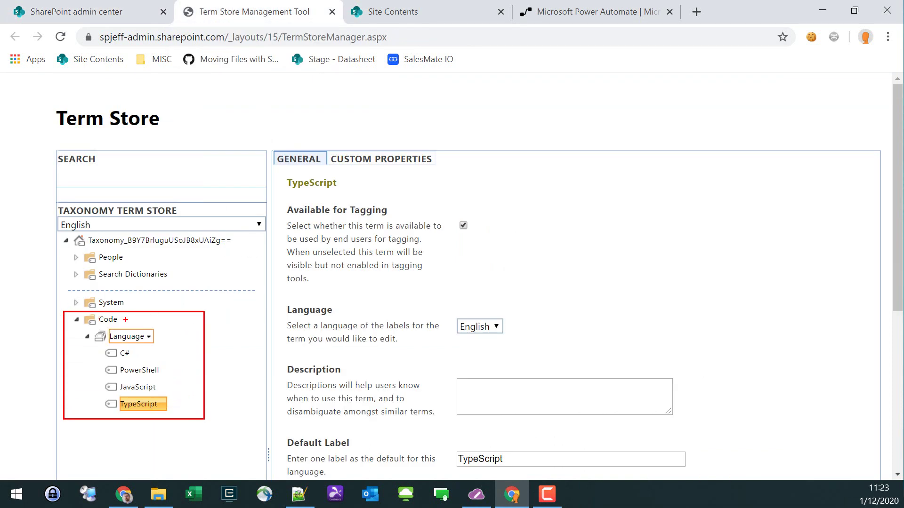
{"action": "left_click_drag", "start_coordinate": [167, 367], "coordinate": [192, 371]}
{"action": "left_click_drag", "start_coordinate": [175, 385], "coordinate": [194, 384]}
- Create a new list named CodeLinks from Site contents and start an Add column > More column
{"action": "left_click", "coordinate": [435, 16]}
{"action": "left_click", "coordinate": [200, 203]}
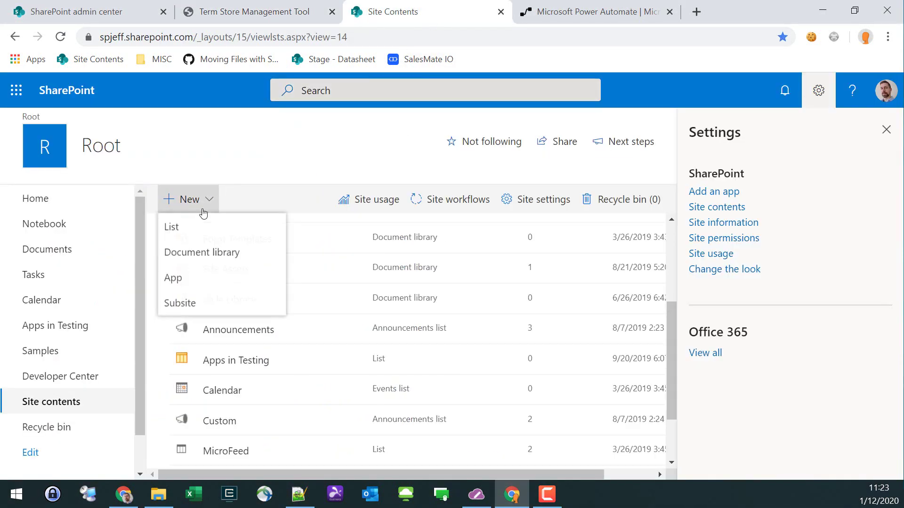
{"action": "left_click", "coordinate": [170, 227]}
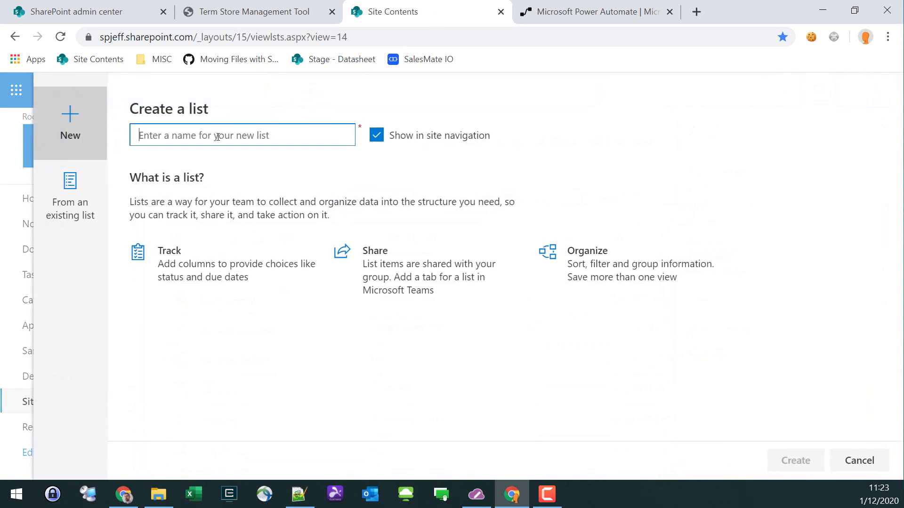
{"action": "type", "text": "CodeLink"}
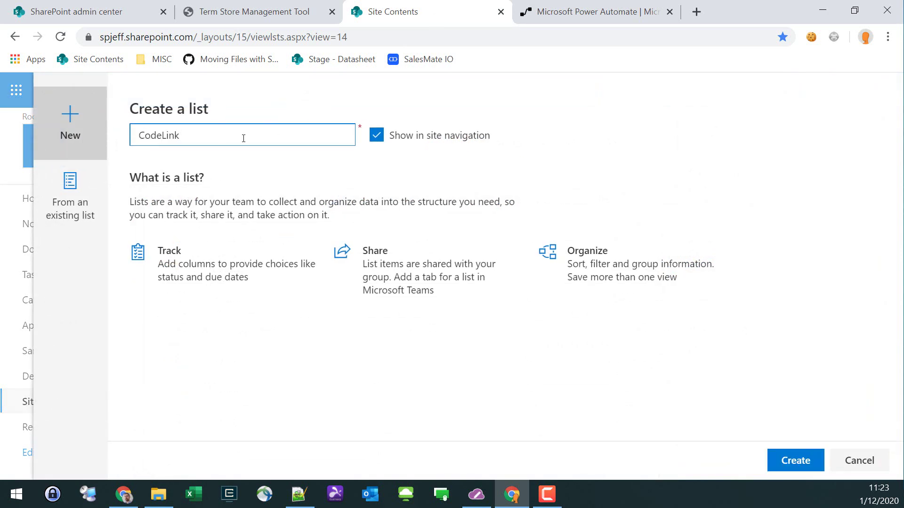
{"action": "type", "text": "s"}
{"action": "left_click", "coordinate": [792, 460]}
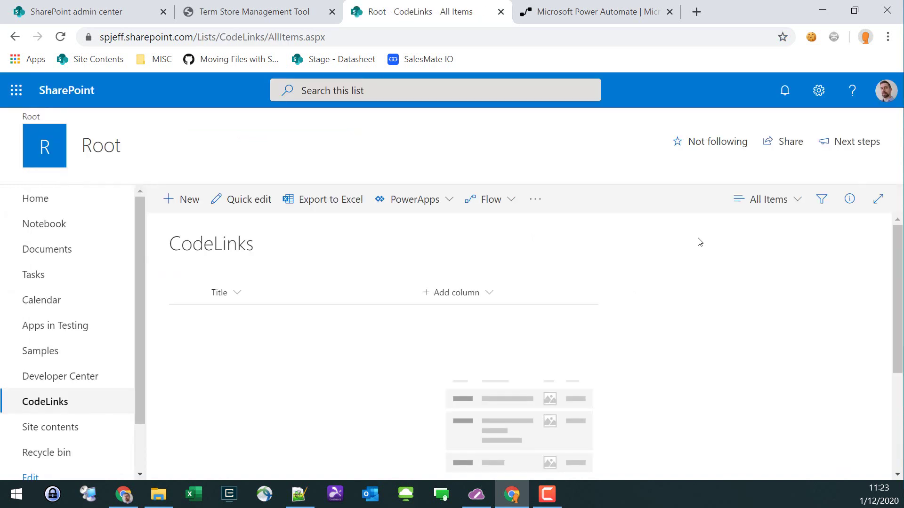
{"action": "left_click", "coordinate": [446, 295]}
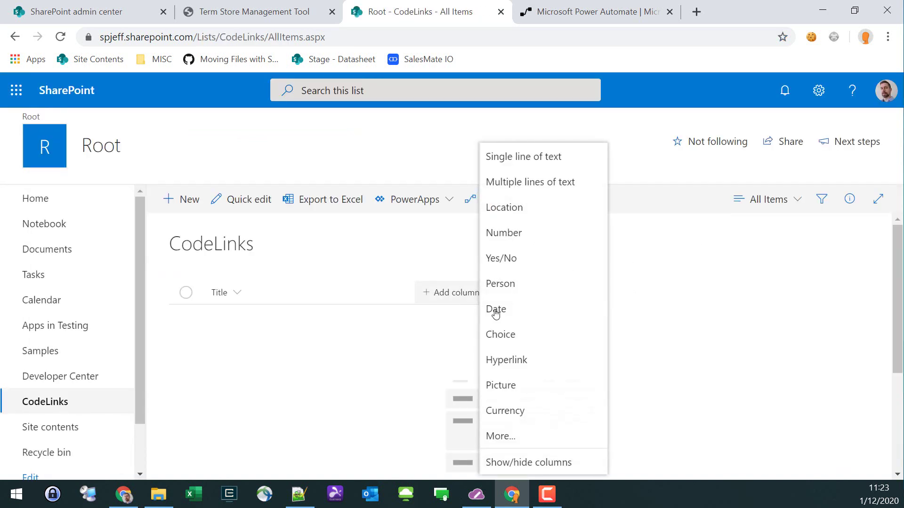
{"action": "left_click", "coordinate": [547, 447]}
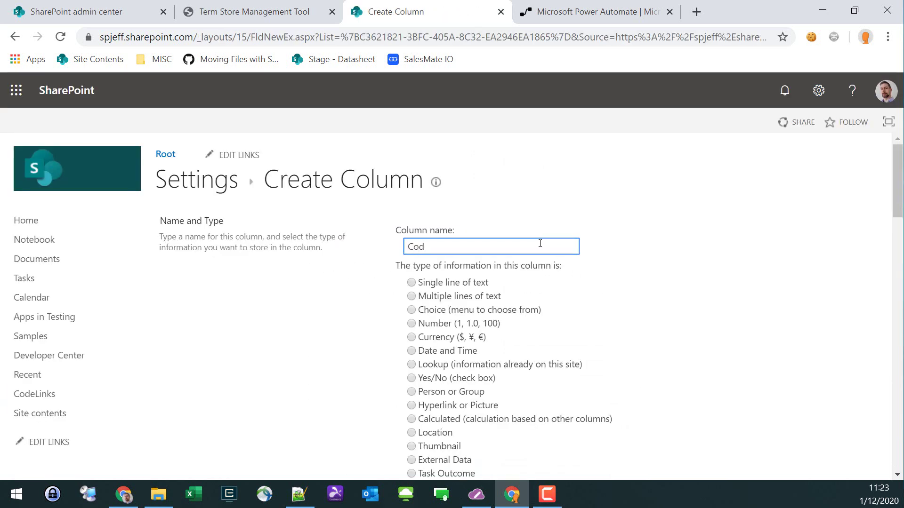
- Create a Managed Metadata column CodeLanguage bound to the Taxonomy > Code > Language term set
{"action": "type", "text": "CodeLanguage"}
{"action": "key", "text": "Tab"}
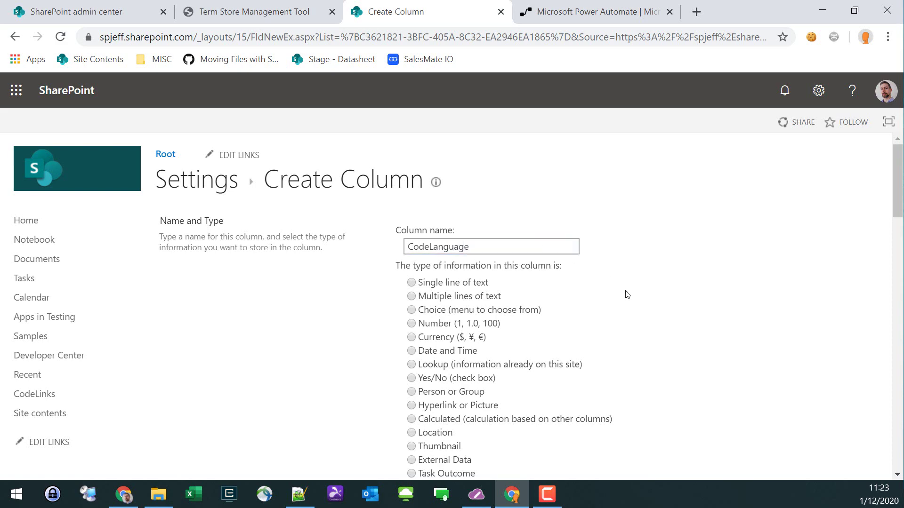
{"action": "key", "text": "Up"}
{"action": "scroll", "coordinate": [580, 294], "scroll_direction": "down", "scroll_amount": 2}
{"action": "scroll", "coordinate": [586, 294], "scroll_direction": "down", "scroll_amount": 8}
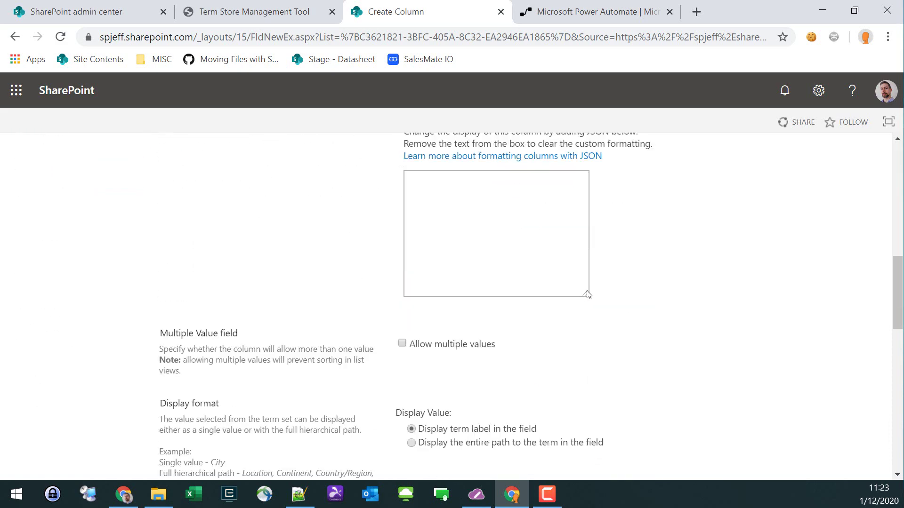
{"action": "left_click", "coordinate": [412, 344]}
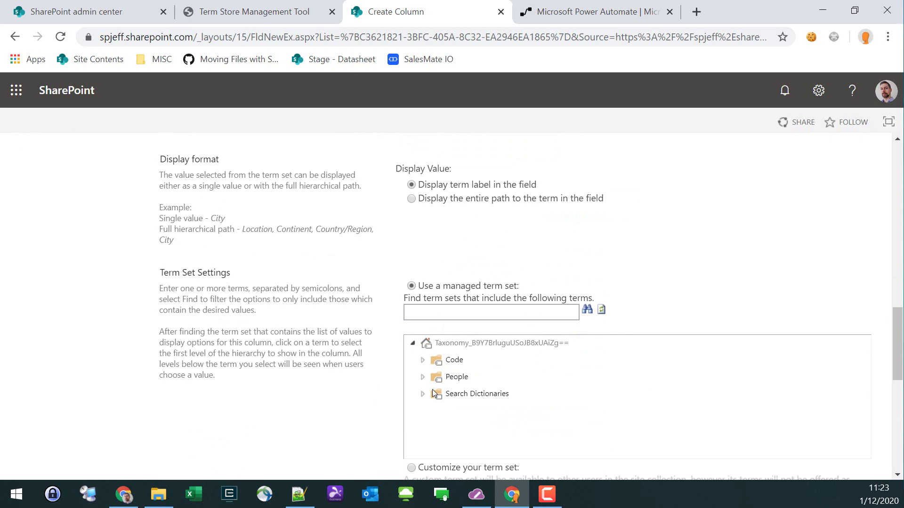
{"action": "left_click", "coordinate": [423, 360]}
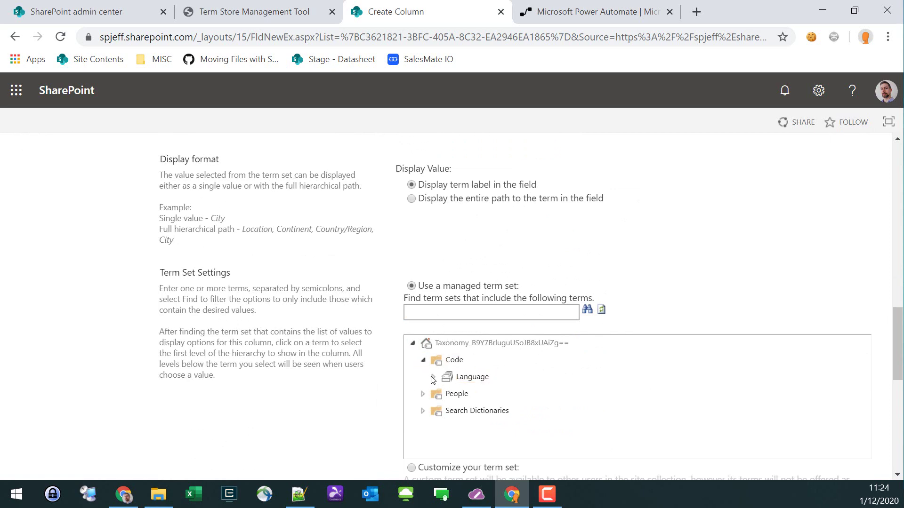
{"action": "left_click", "coordinate": [489, 377]}
{"action": "scroll", "coordinate": [701, 264], "scroll_direction": "down", "scroll_amount": 3}
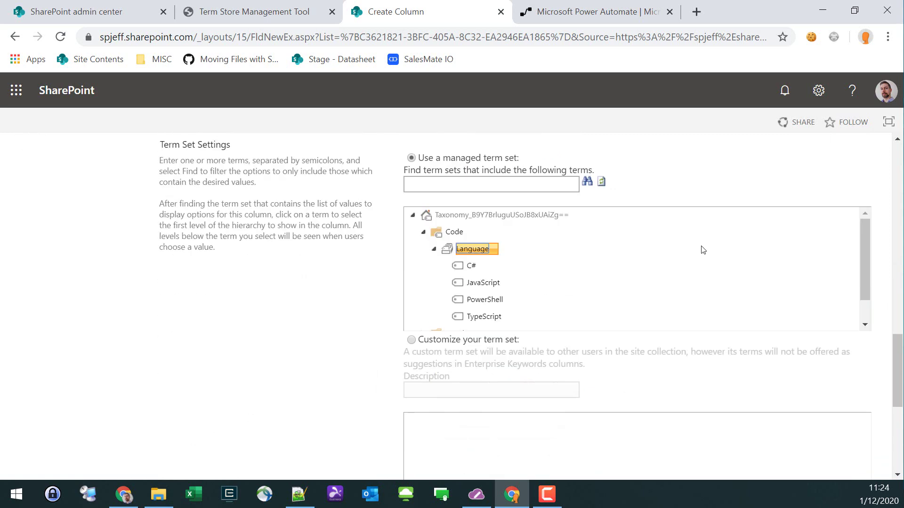
{"action": "scroll", "coordinate": [661, 303], "scroll_direction": "down", "scroll_amount": 7}
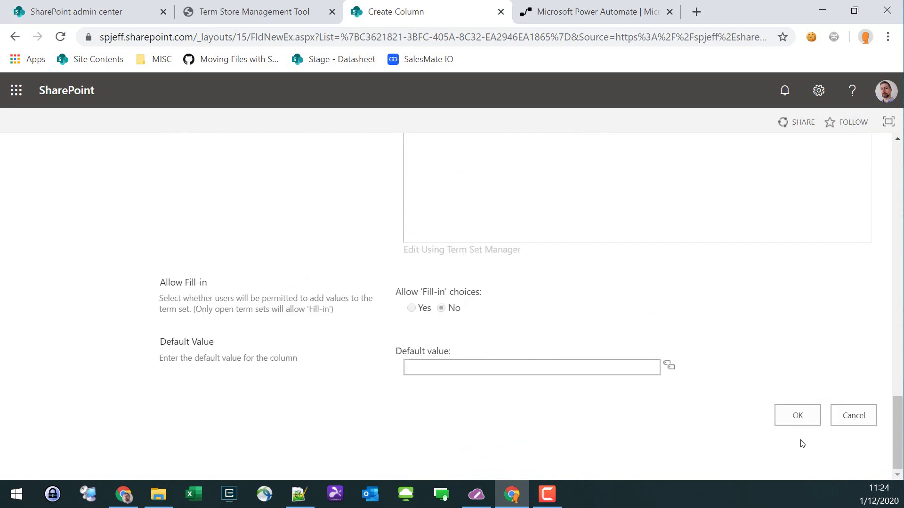
{"action": "left_click", "coordinate": [799, 416]}
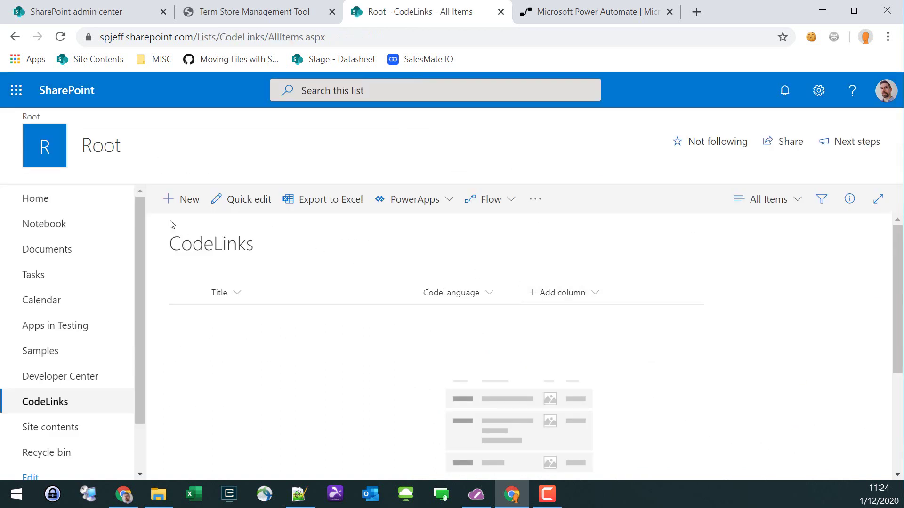
{"action": "left_click", "coordinate": [181, 199]}
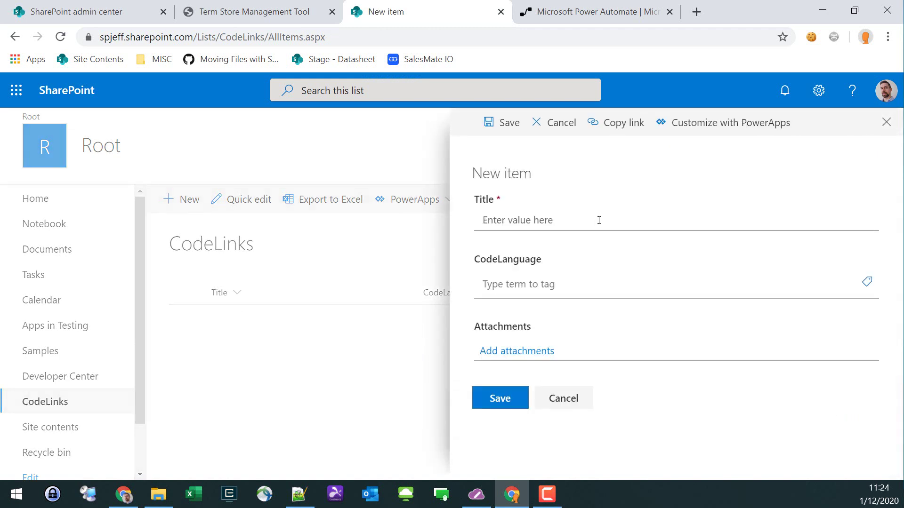
{"action": "left_click", "coordinate": [599, 221]}
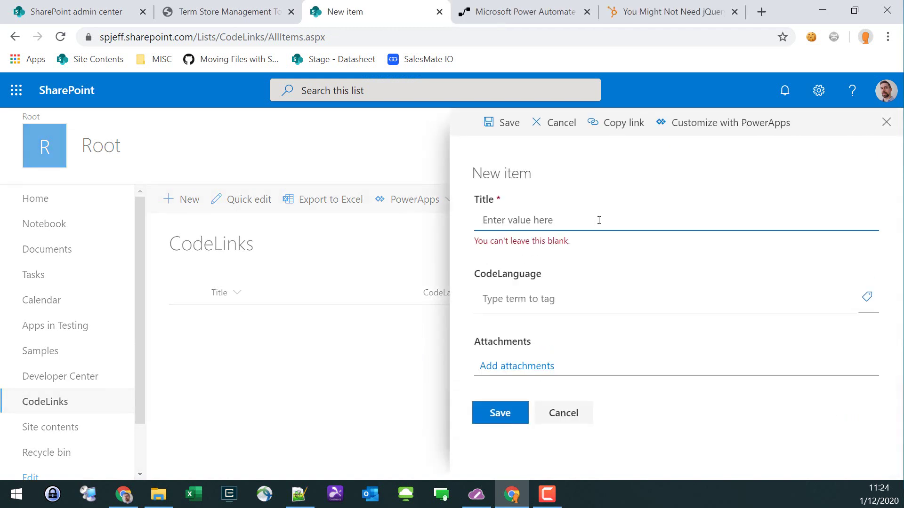
{"action": "type", "text": "http://youmightnotneedjquery.com/"}
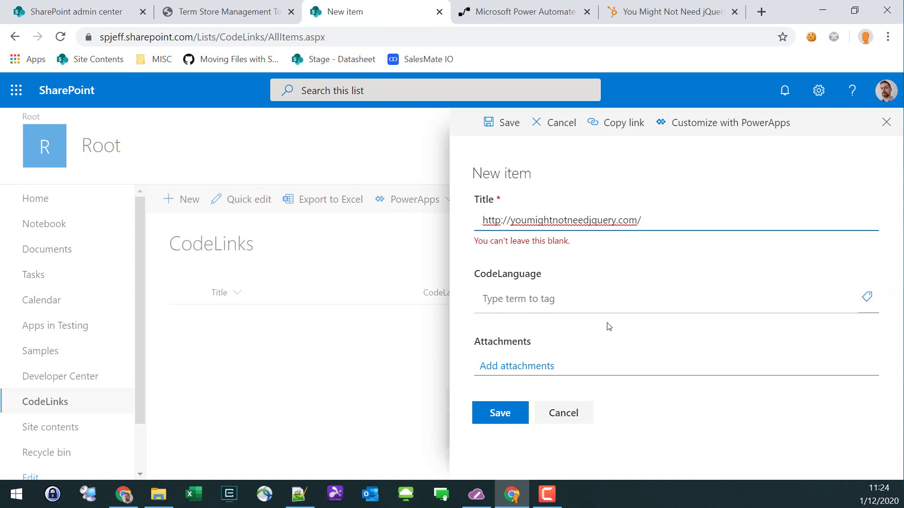
{"action": "left_click", "coordinate": [612, 307]}
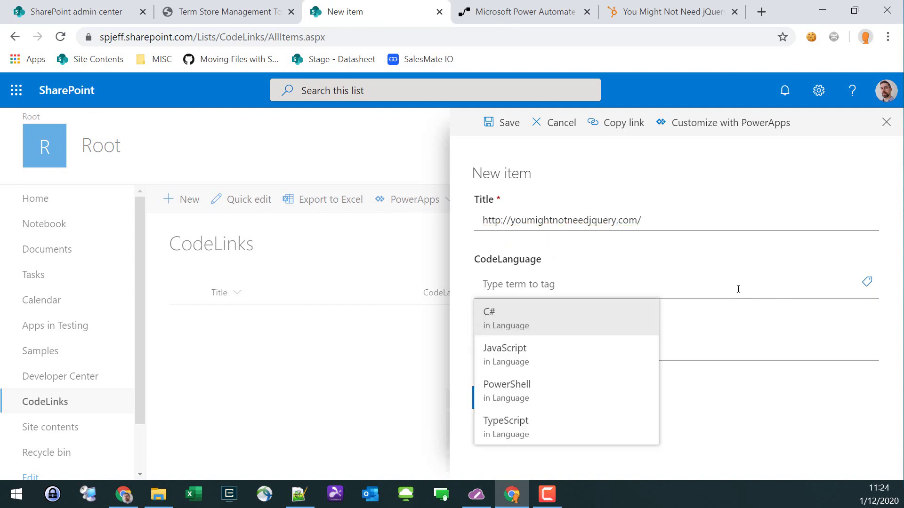
{"action": "type", "text": "JavaScript"}
{"action": "left_click", "coordinate": [537, 318]}
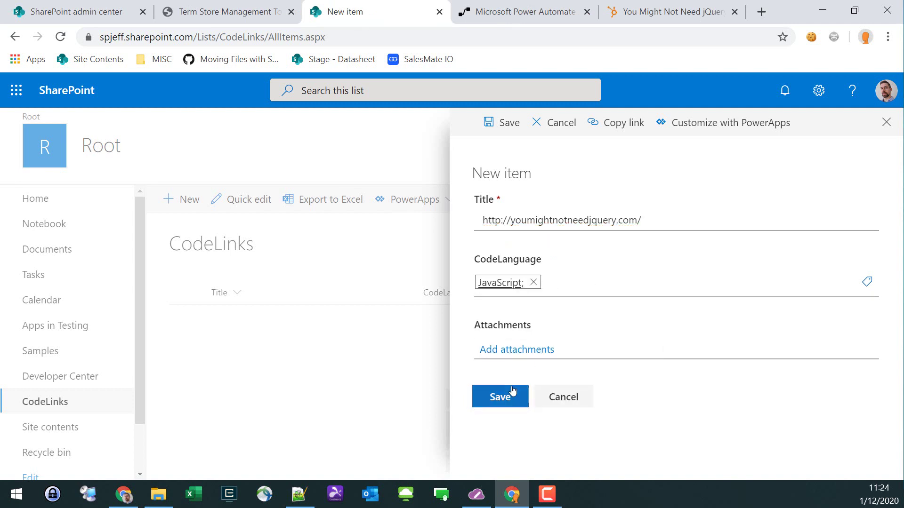
{"action": "left_click", "coordinate": [510, 397]}
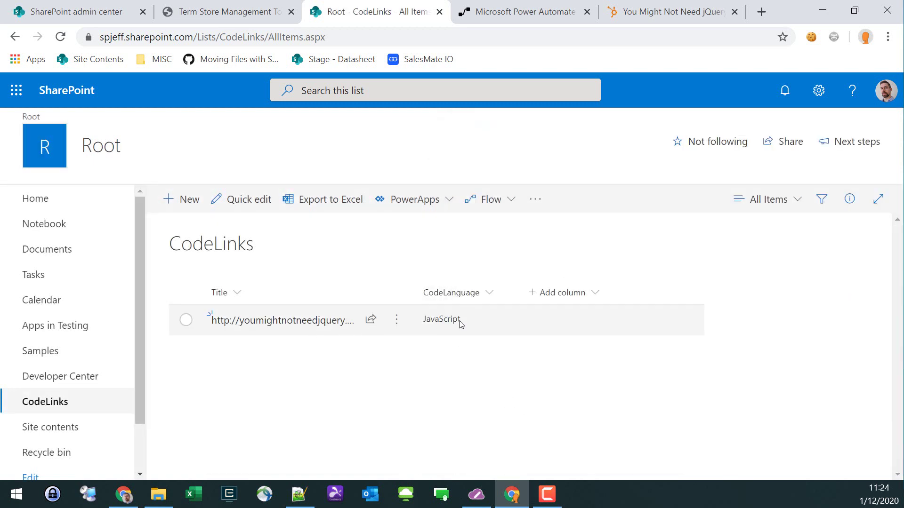
- Select the newly added item in the CodeLinks list
{"action": "left_click", "coordinate": [506, 328]}
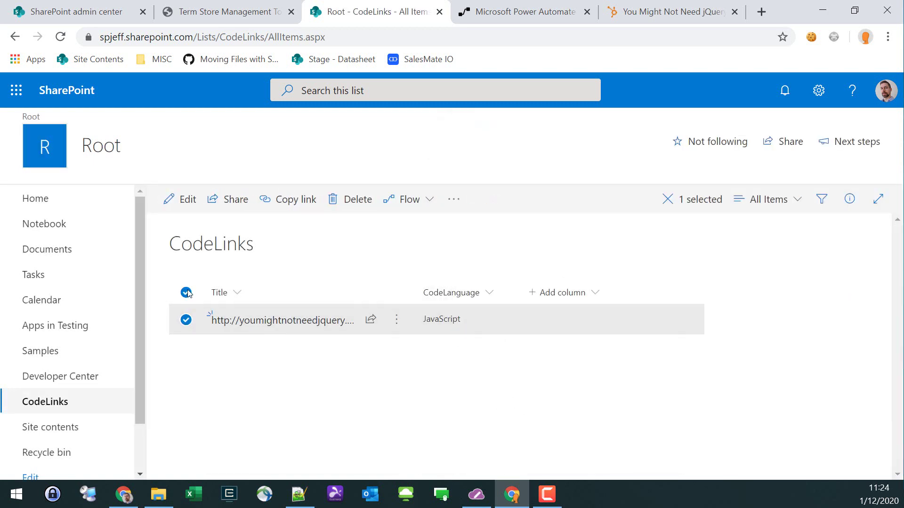
{"action": "left_click", "coordinate": [419, 327]}
{"action": "left_click", "coordinate": [525, 329]}
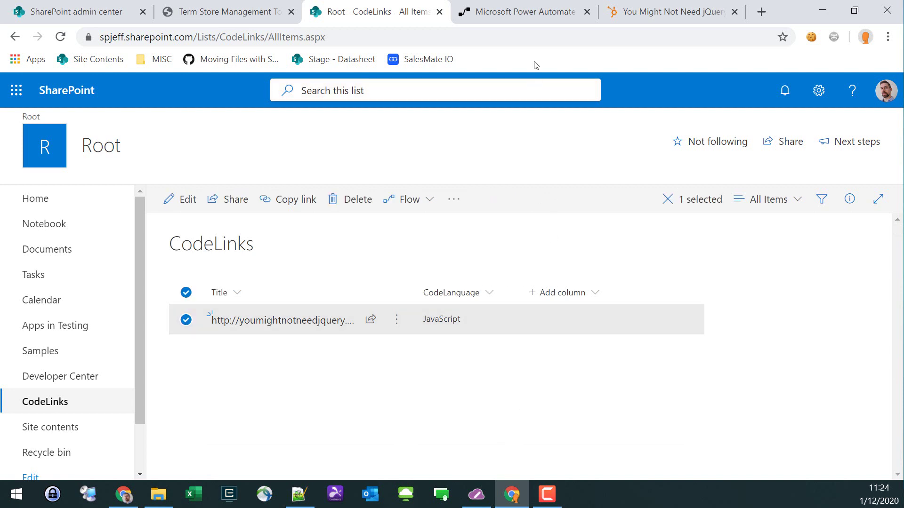
- From My flows, start an instant flow named Managed Metadata Demo using Manually trigger a flow
{"action": "left_click", "coordinate": [523, 11]}
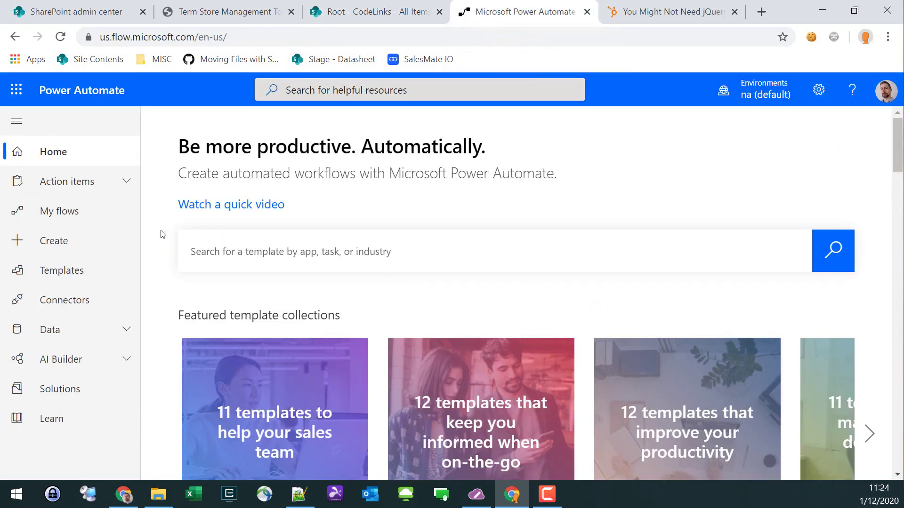
{"action": "left_click", "coordinate": [89, 218]}
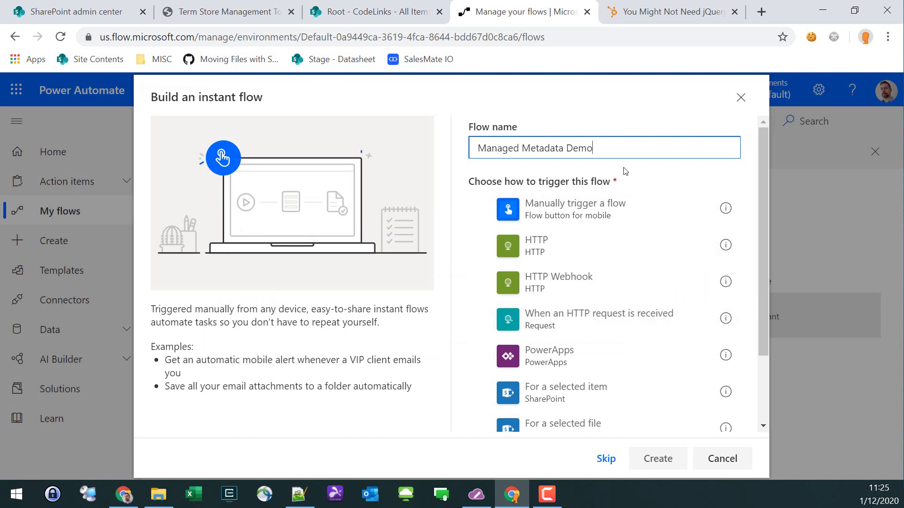
{"action": "left_click_drag", "start_coordinate": [621, 152], "coordinate": [426, 149]}
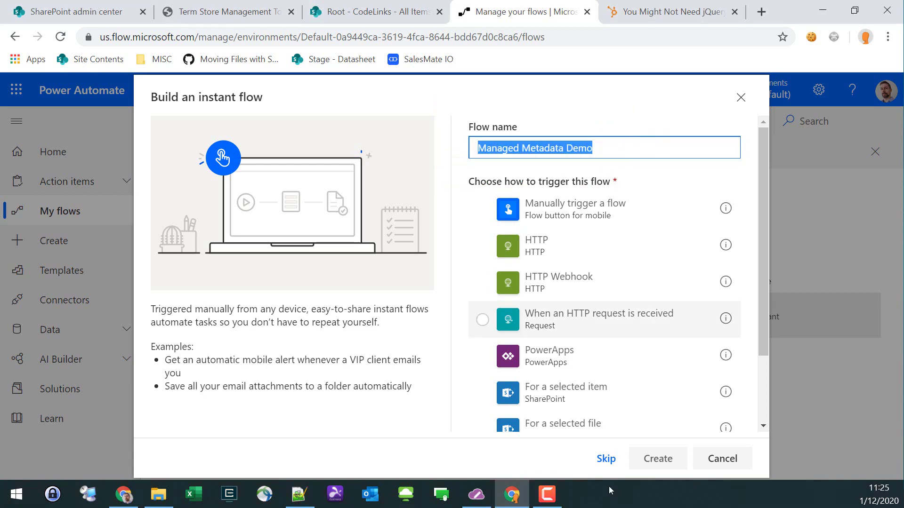
{"action": "left_click", "coordinate": [659, 465]}
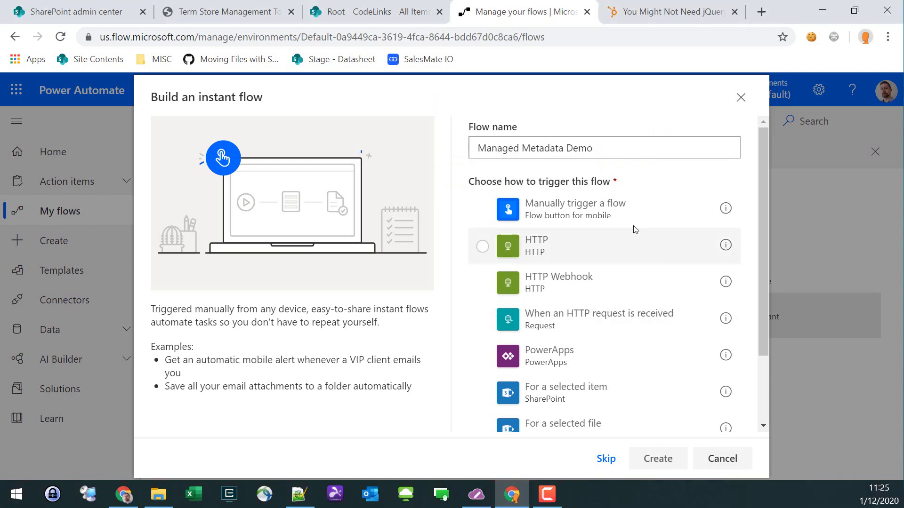
{"action": "left_click", "coordinate": [631, 210]}
- Create the flow, add a new step and search 'sharep' to list SharePoint actions
{"action": "left_click", "coordinate": [658, 459]}
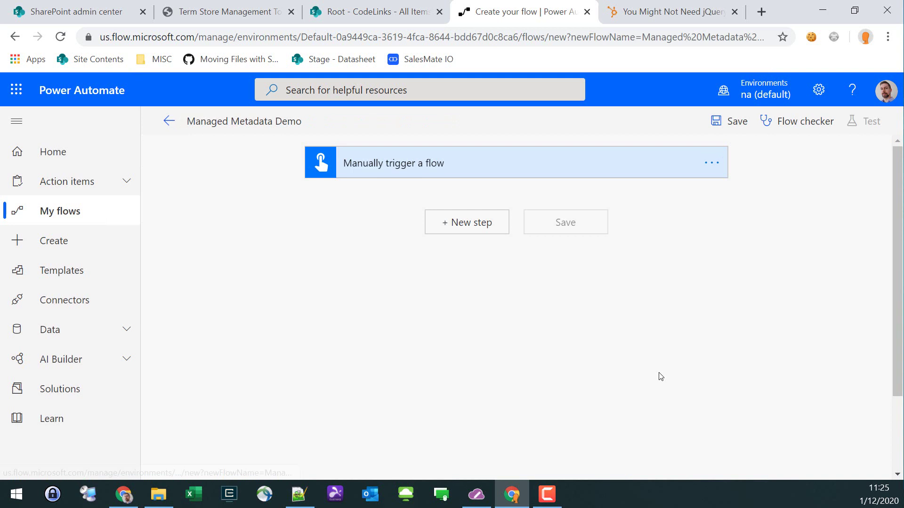
{"action": "left_click", "coordinate": [471, 231]}
{"action": "left_click", "coordinate": [452, 260]}
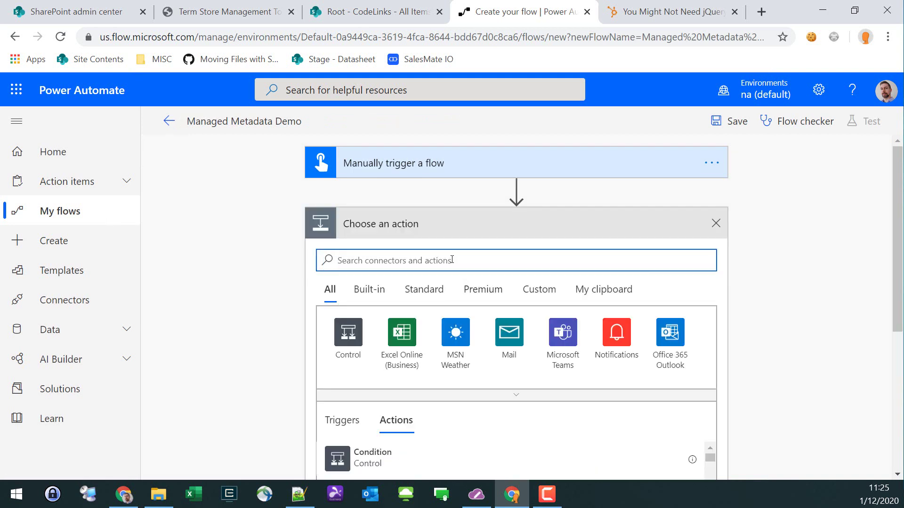
{"action": "type", "text": "sharep"}
{"action": "scroll", "coordinate": [409, 343], "scroll_direction": "down", "scroll_amount": 1}
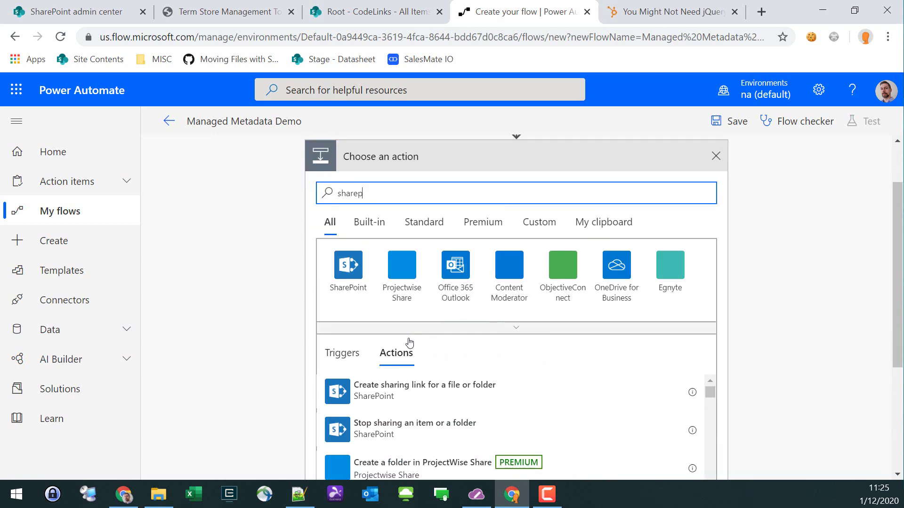
{"action": "scroll", "coordinate": [409, 342], "scroll_direction": "down", "scroll_amount": 2}
{"action": "scroll", "coordinate": [397, 317], "scroll_direction": "up", "scroll_amount": 1}
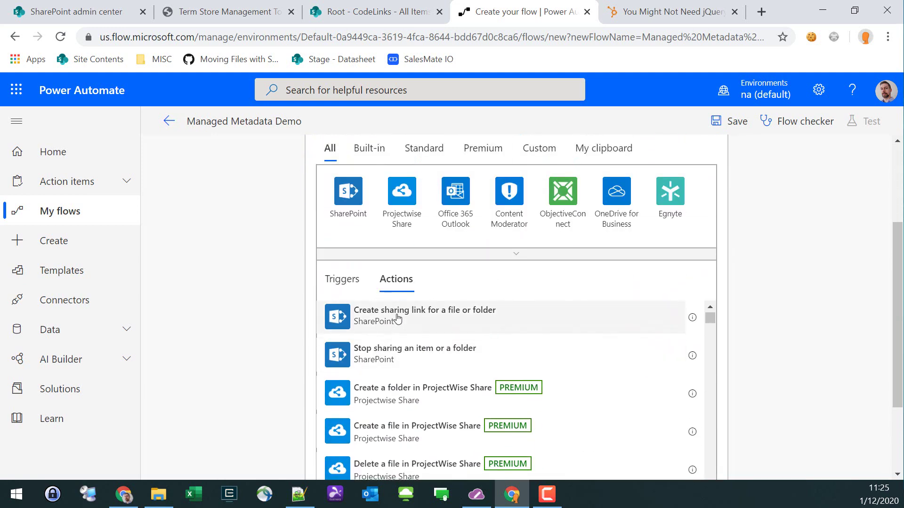
{"action": "scroll", "coordinate": [397, 317], "scroll_direction": "down", "scroll_amount": 1}
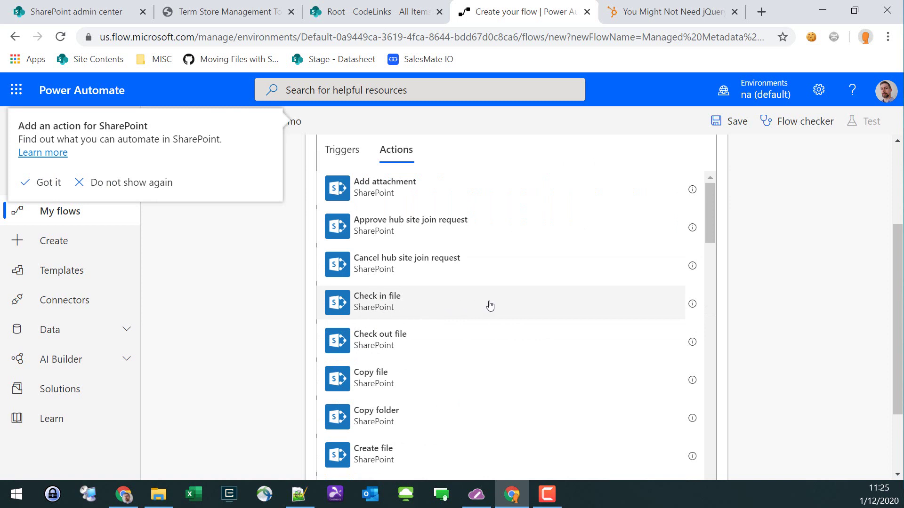
- Add a SharePoint Create item action and paste the CodeLinks address, trimmed to the site, as Site Address
{"action": "scroll", "coordinate": [489, 306], "scroll_direction": "down", "scroll_amount": 6}
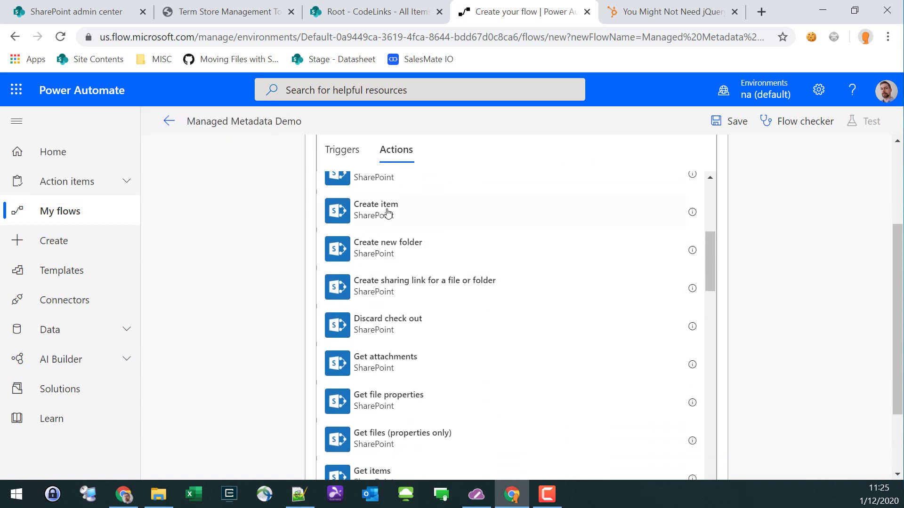
{"action": "left_click", "coordinate": [429, 226]}
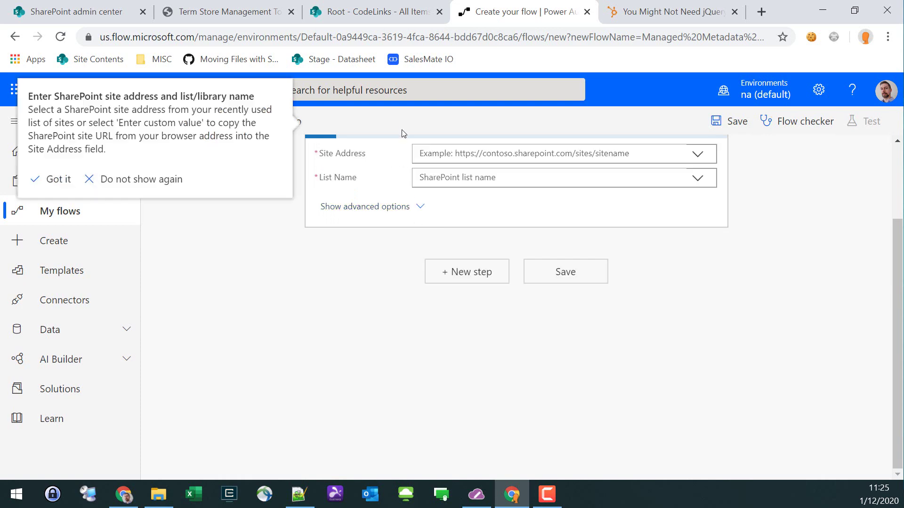
{"action": "left_click", "coordinate": [390, 22]}
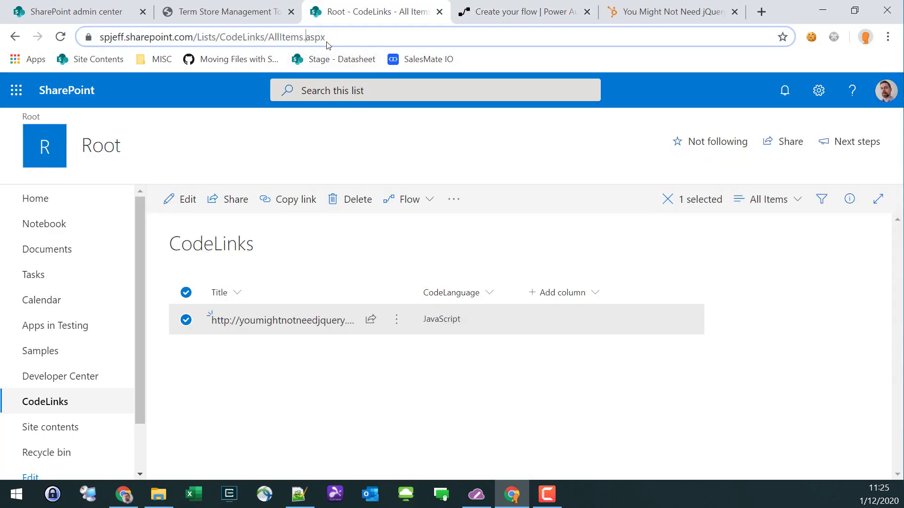
{"action": "left_click", "coordinate": [471, 37]}
{"action": "left_click", "coordinate": [477, 18]}
{"action": "left_click", "coordinate": [543, 155]}
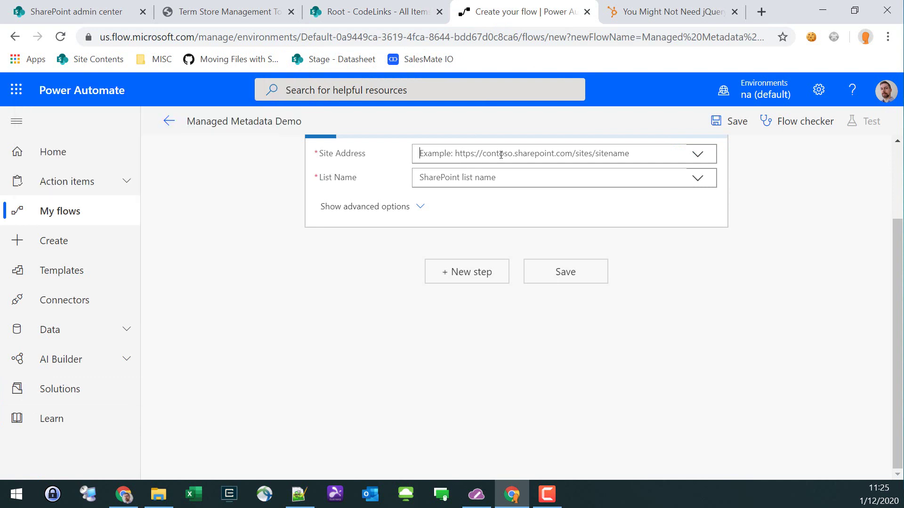
{"action": "key", "text": "ctrl+v"}
{"action": "left_click_drag", "start_coordinate": [547, 156], "coordinate": [762, 157]}
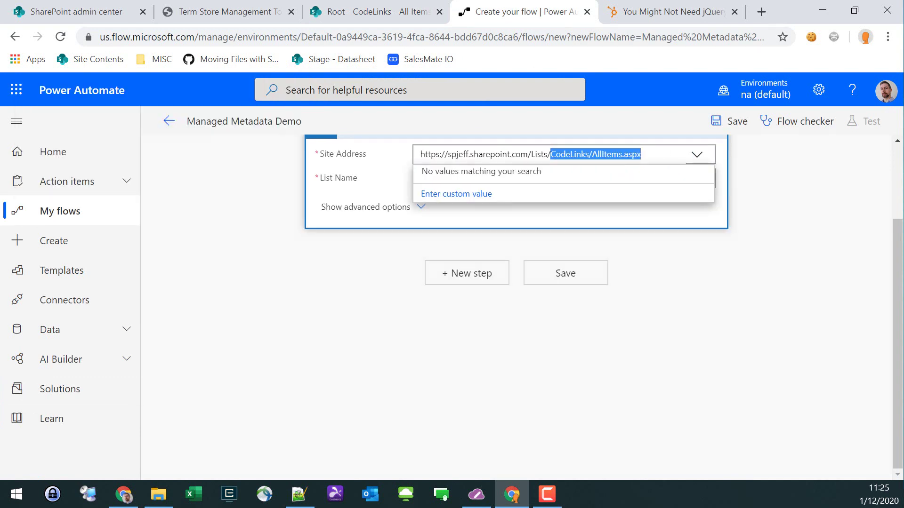
{"action": "key", "text": "BackSpace"}
{"action": "key", "text": "BackSpace"}
{"action": "key", "text": "BackSpace"}
{"action": "key", "text": "BackSpace"}
{"action": "key", "text": "BackSpace"}
{"action": "key", "text": "BackSpace"}
{"action": "key", "text": "BackSpace"}
{"action": "key", "text": "BackSpace"}
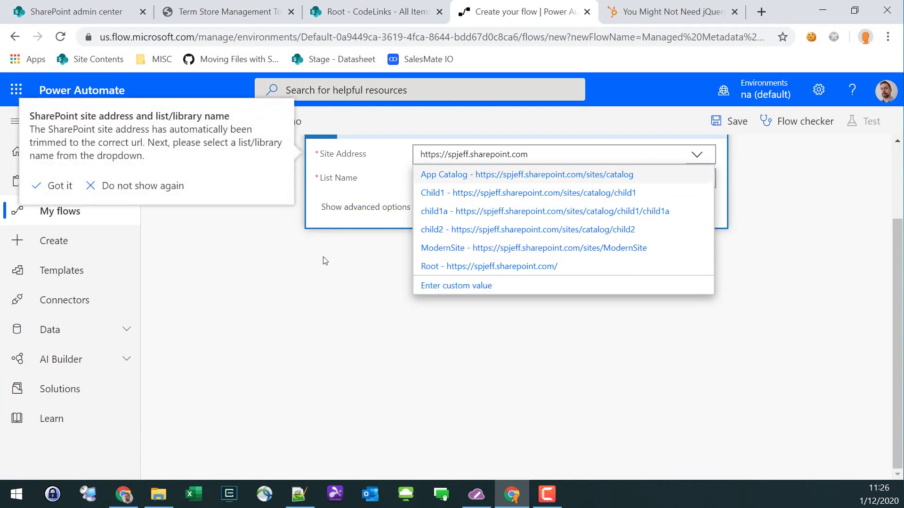
{"action": "left_click", "coordinate": [326, 260]}
- Set Site Address to the Root site and enter CodeLinks as the List Name
{"action": "left_click", "coordinate": [452, 155]}
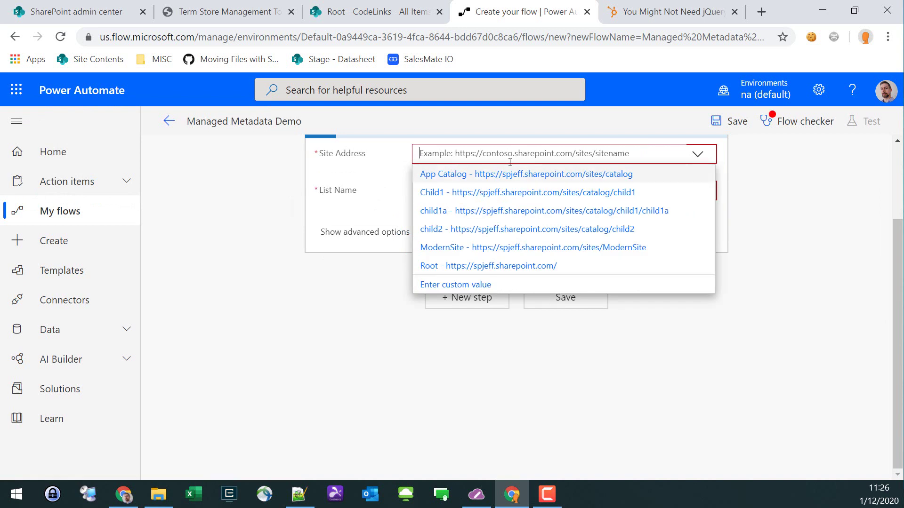
{"action": "left_click", "coordinate": [527, 266]}
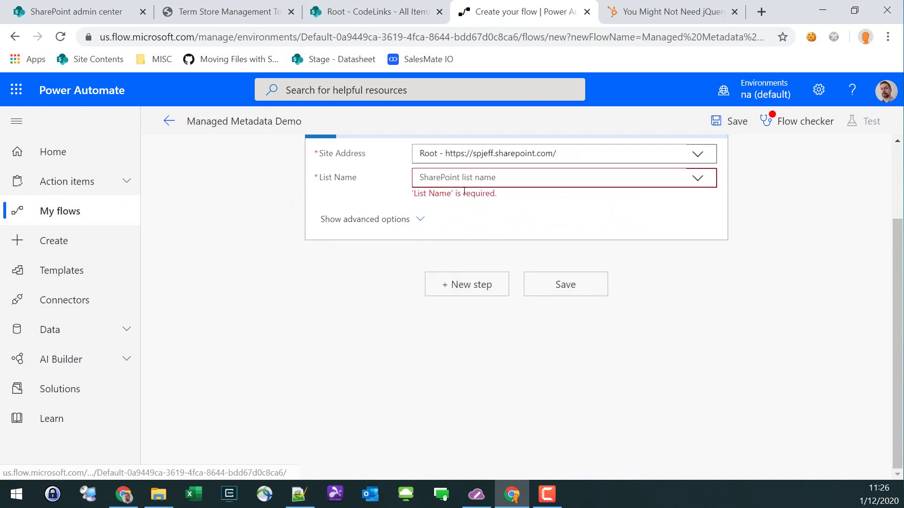
{"action": "left_click", "coordinate": [471, 179]}
{"action": "key", "text": "ctrl+v"}
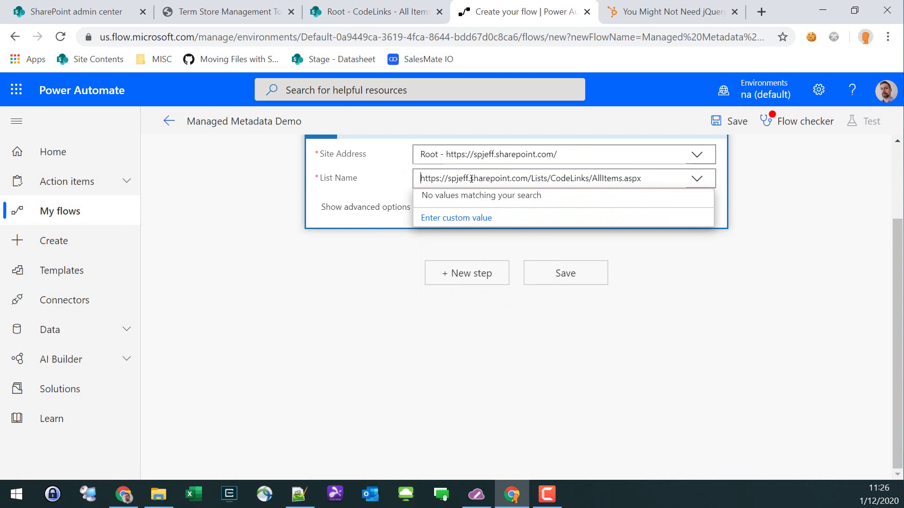
{"action": "left_click", "coordinate": [514, 225]}
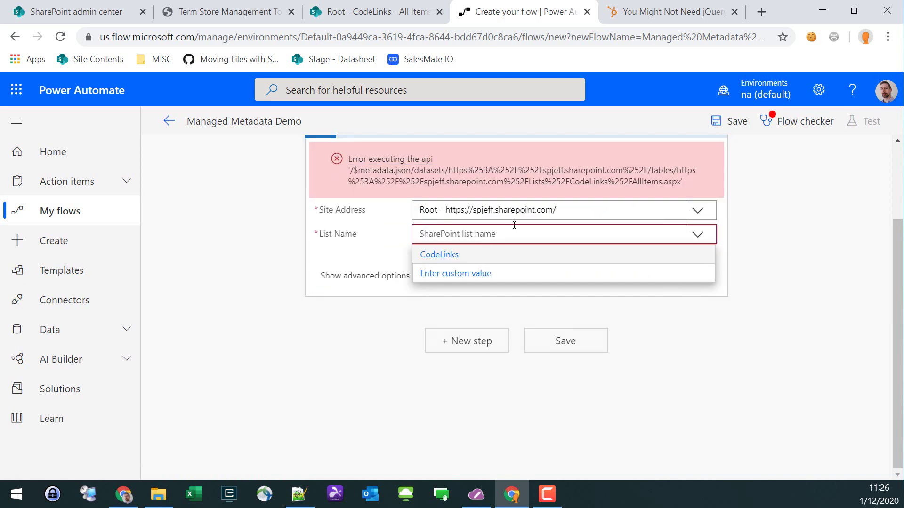
{"action": "type", "text": "CodeLi"}
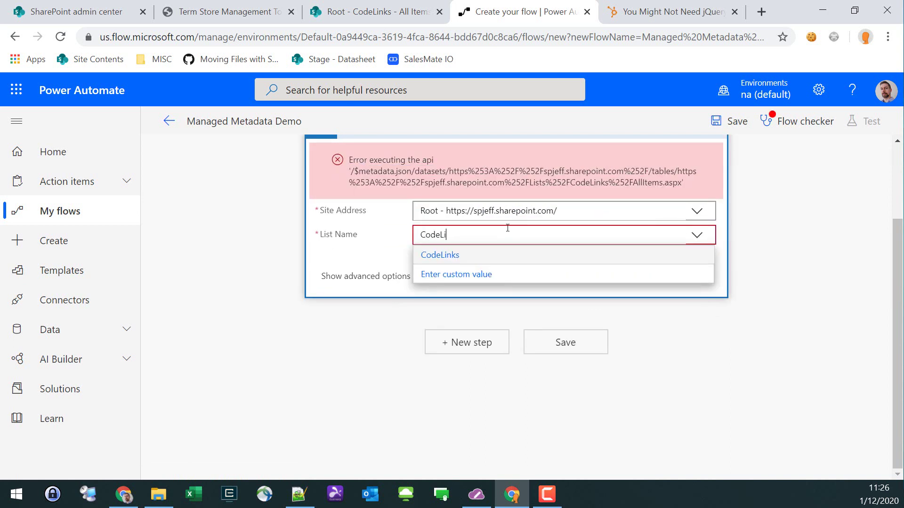
{"action": "type", "text": "nks"}
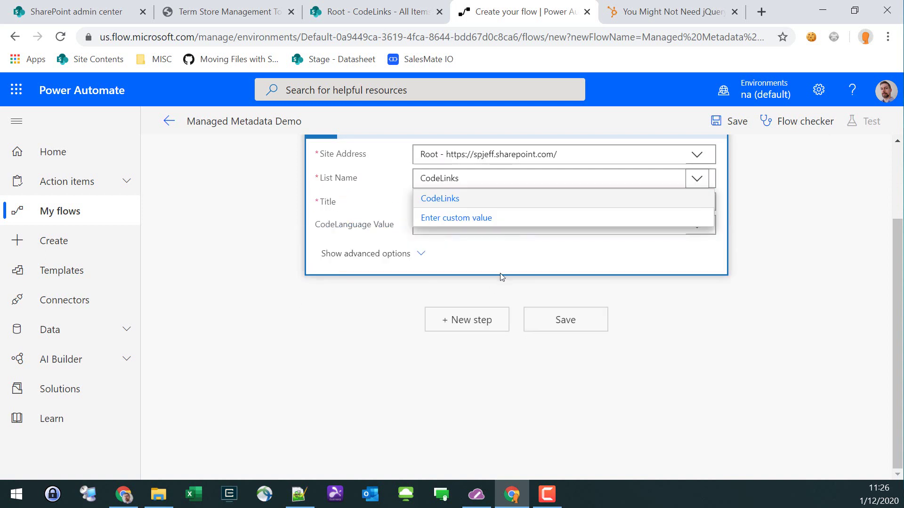
- Confirm the CodeLinks list, set Title to 'MS Flow Demo' and CodeLanguage Value to JavaScript
{"action": "left_click", "coordinate": [373, 200]}
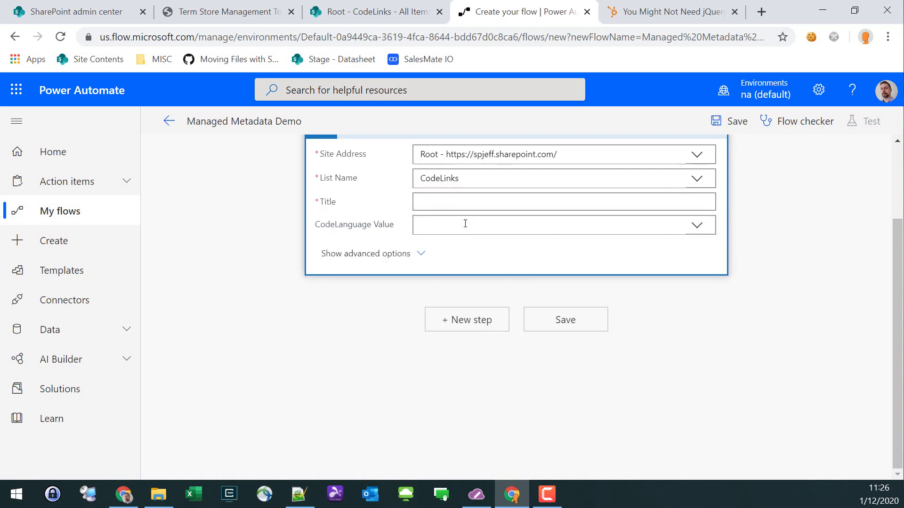
{"action": "type", "text": "MS "}
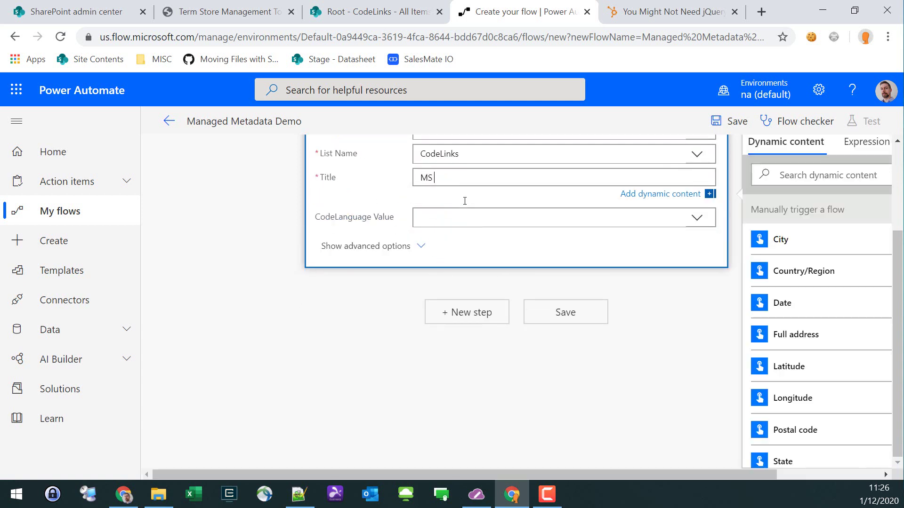
{"action": "type", "text": "Flow Demo"}
{"action": "left_click", "coordinate": [695, 217]}
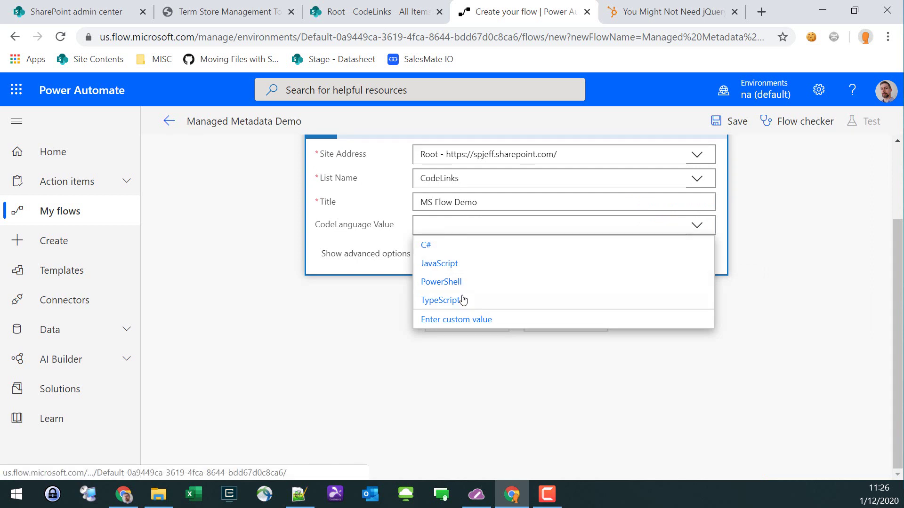
{"action": "left_click", "coordinate": [484, 319]}
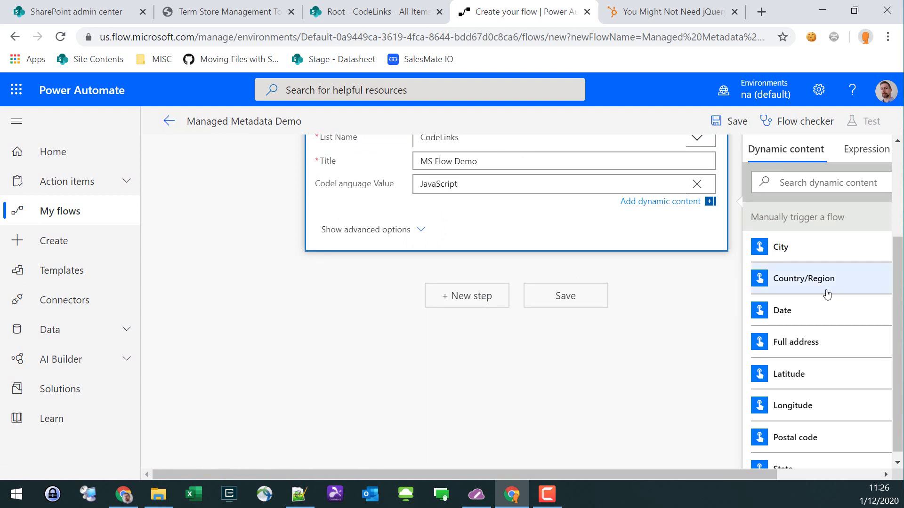
- Clear the JavaScript entry from the CodeLanguage Value field
{"action": "left_click", "coordinate": [707, 300]}
{"action": "scroll", "coordinate": [753, 320], "scroll_direction": "up", "scroll_amount": 3}
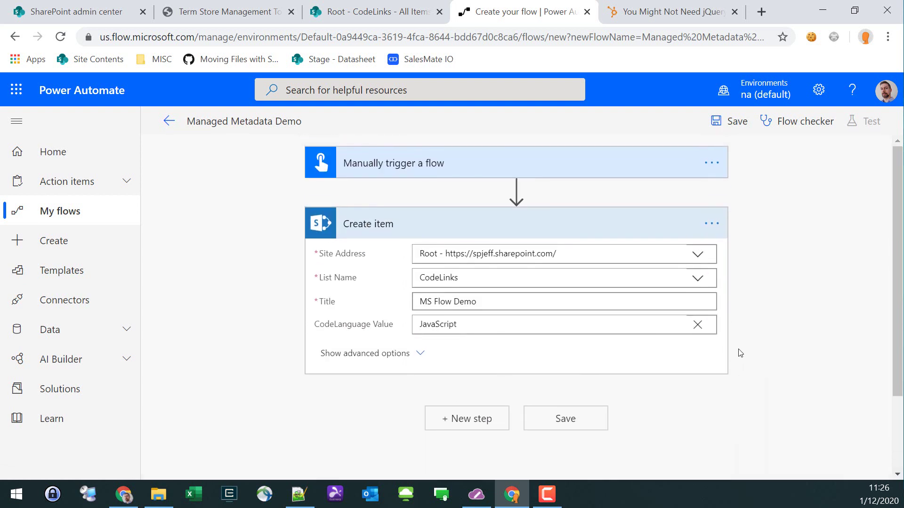
{"action": "left_click", "coordinate": [700, 325]}
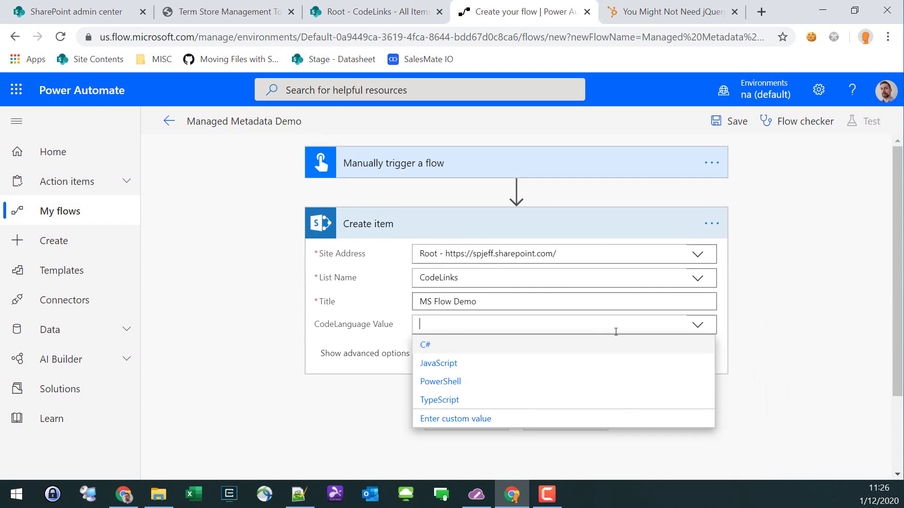
- Insert an Initialize variable step defining String variable mmtag with value JavaScript
{"action": "left_click", "coordinate": [732, 173]}
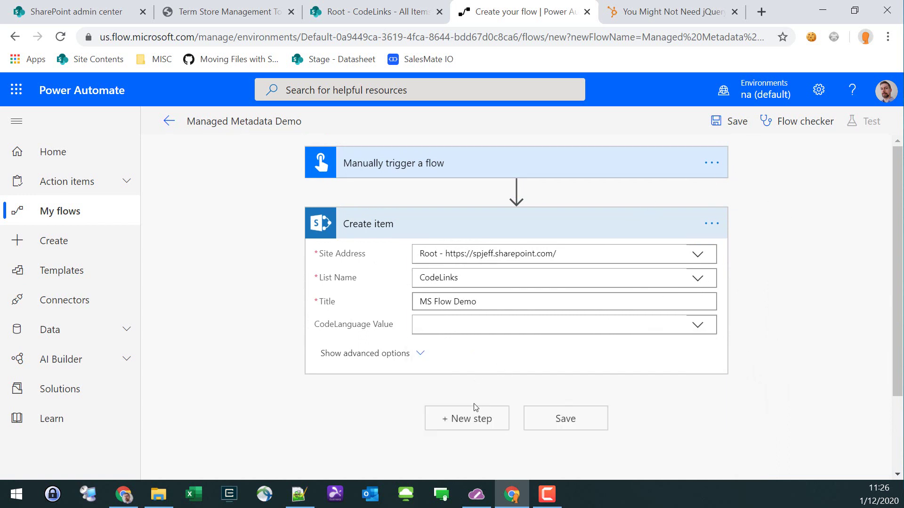
{"action": "key", "text": "Return"}
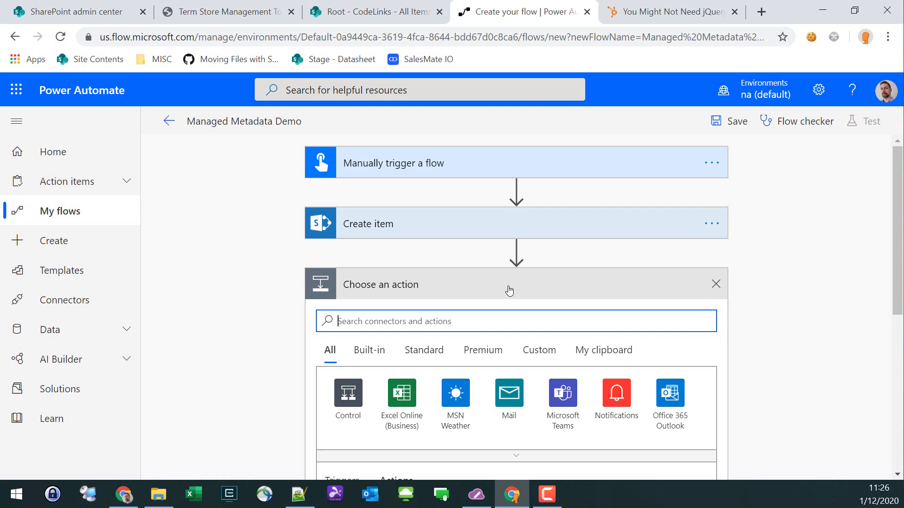
{"action": "scroll", "coordinate": [506, 289], "scroll_direction": "down", "scroll_amount": 4}
{"action": "scroll", "coordinate": [513, 198], "scroll_direction": "up", "scroll_amount": 2}
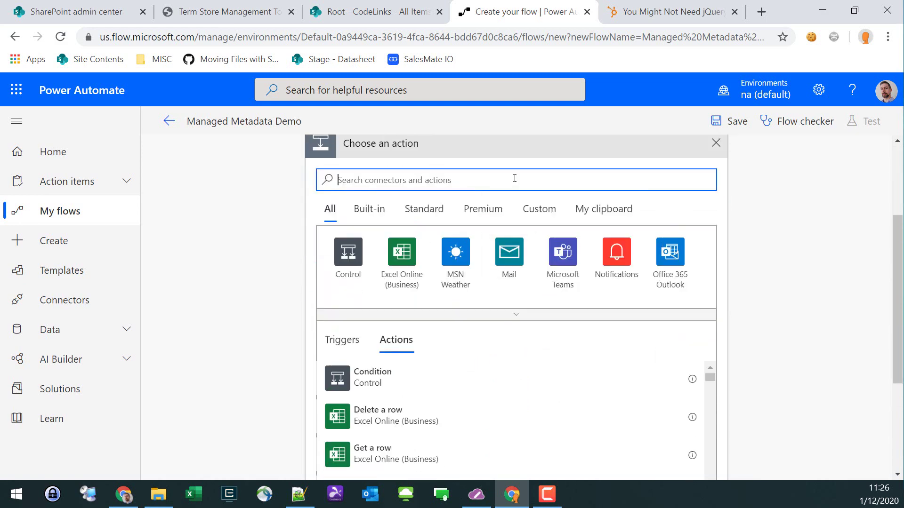
{"action": "type", "text": "variab"}
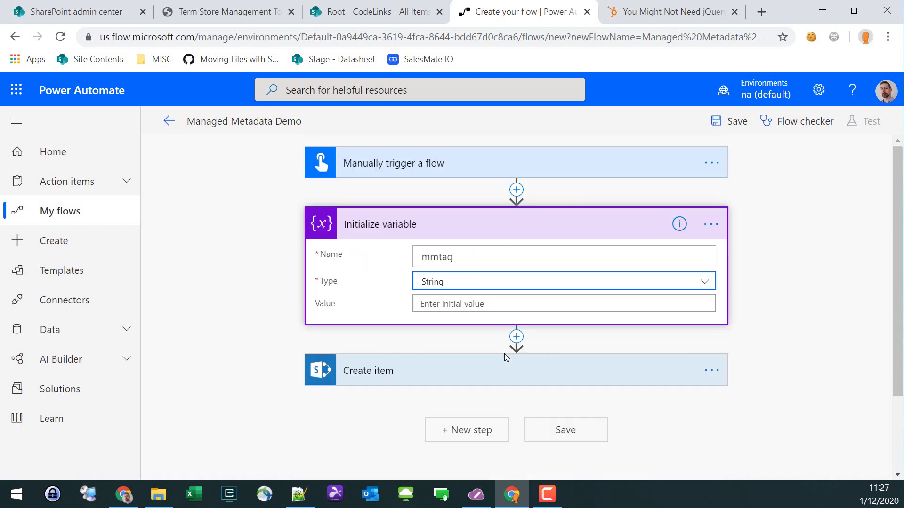
{"action": "left_click", "coordinate": [495, 304]}
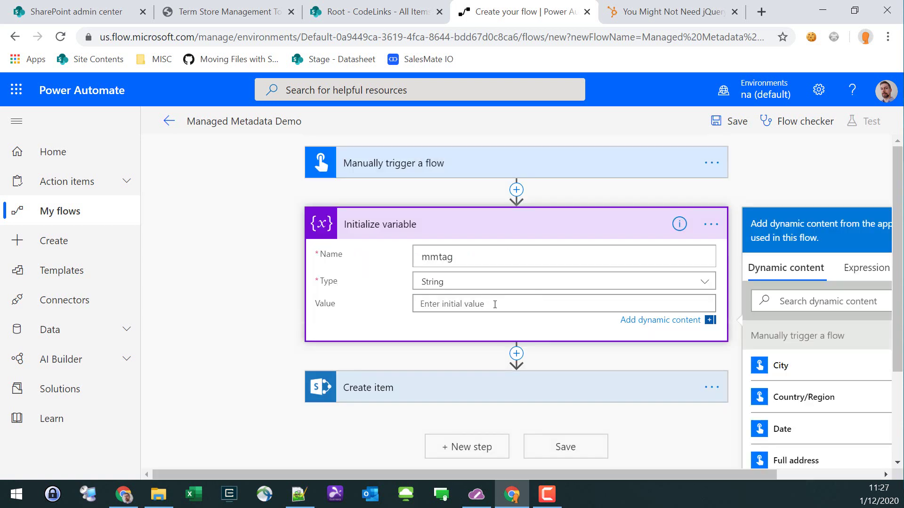
{"action": "type", "text": "JavaScript"}
{"action": "left_click", "coordinate": [469, 387]}
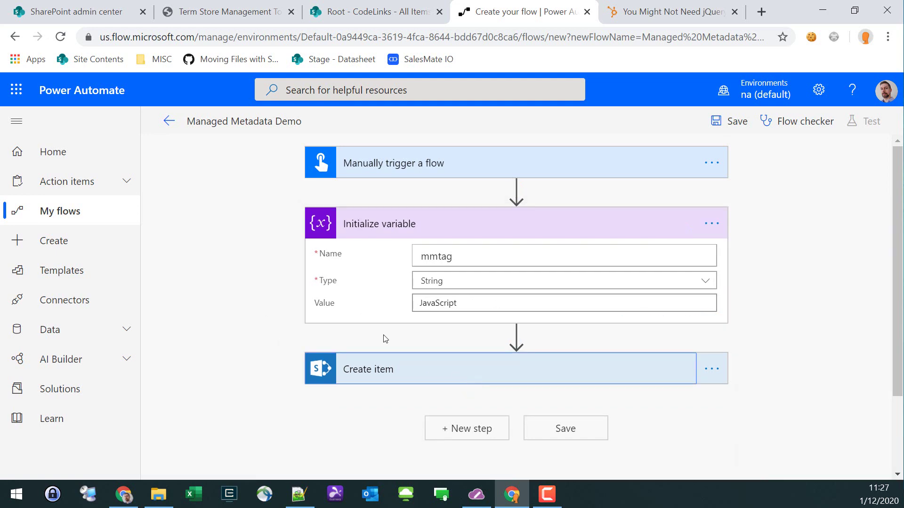
- Set CodeLanguage Value to a custom value using the mmtag dynamic content variable
{"action": "left_click", "coordinate": [658, 367]}
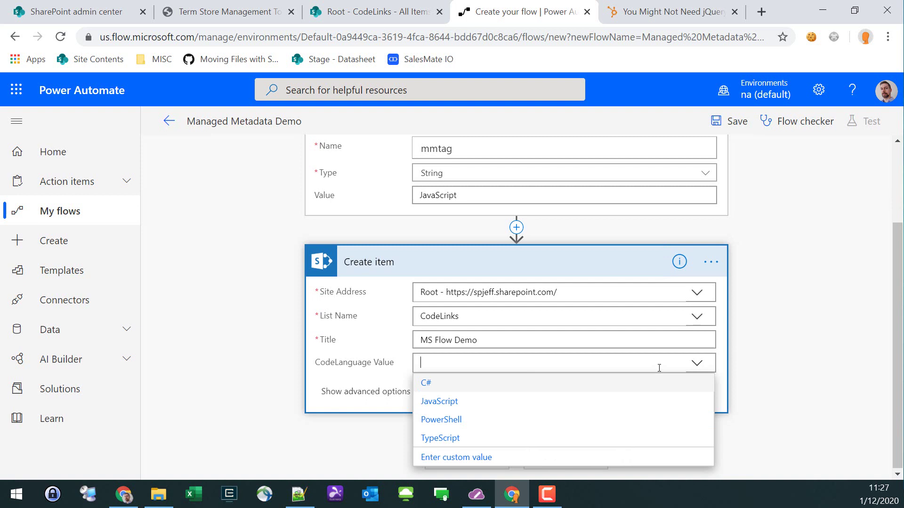
{"action": "left_click", "coordinate": [460, 456]}
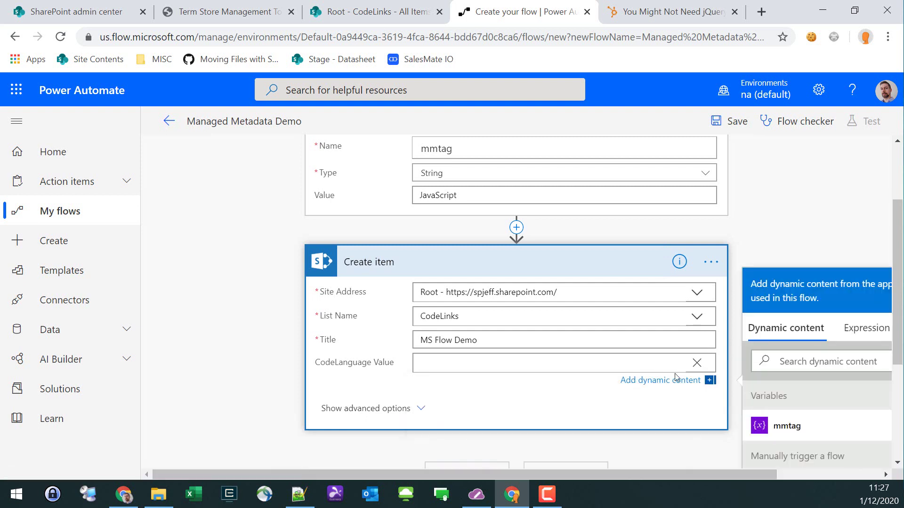
{"action": "left_click", "coordinate": [685, 382]}
{"action": "left_click", "coordinate": [793, 418]}
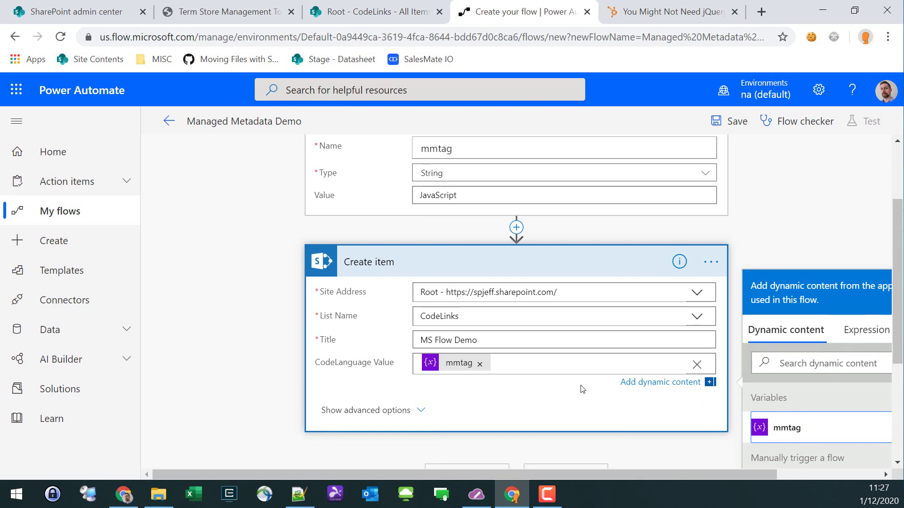
- Save the flow, run the flow checker, and run a manual test of the flow
{"action": "left_click", "coordinate": [730, 121]}
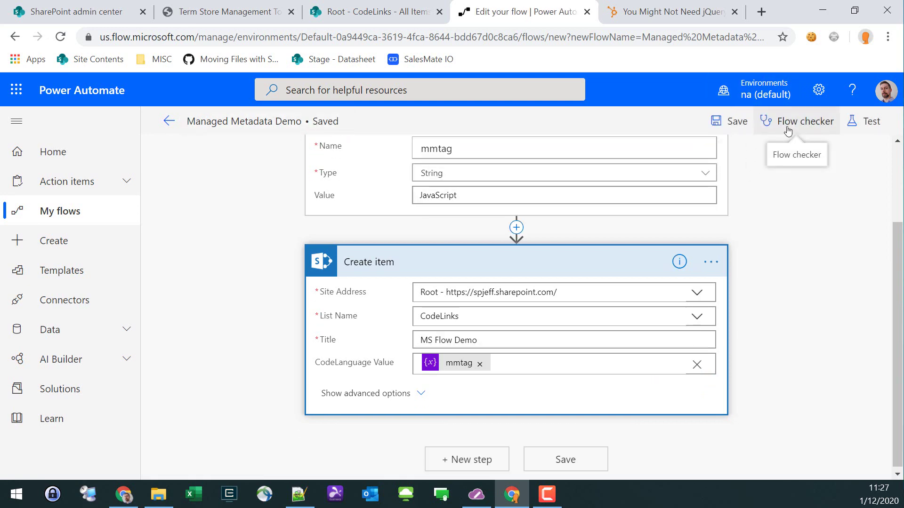
{"action": "left_click", "coordinate": [785, 131]}
{"action": "left_click", "coordinate": [880, 128]}
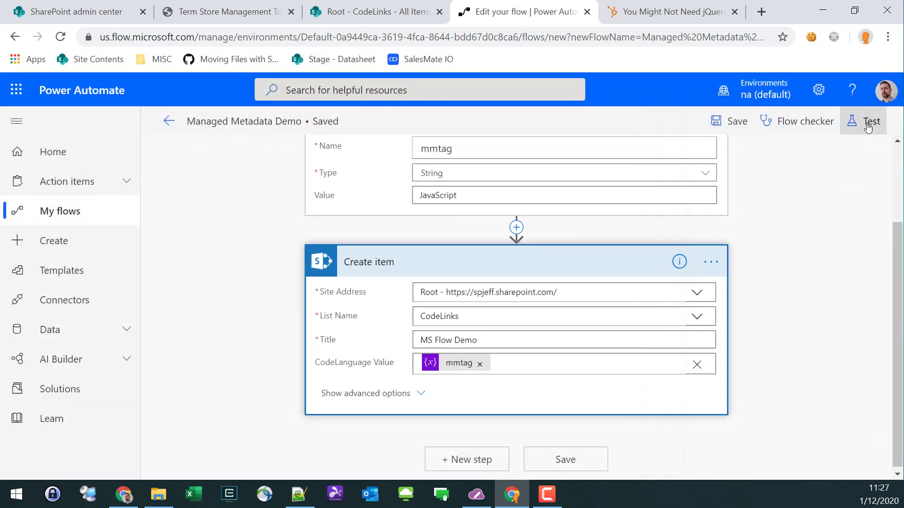
{"action": "left_click", "coordinate": [868, 122]}
{"action": "left_click", "coordinate": [805, 160]}
{"action": "left_click", "coordinate": [715, 216]}
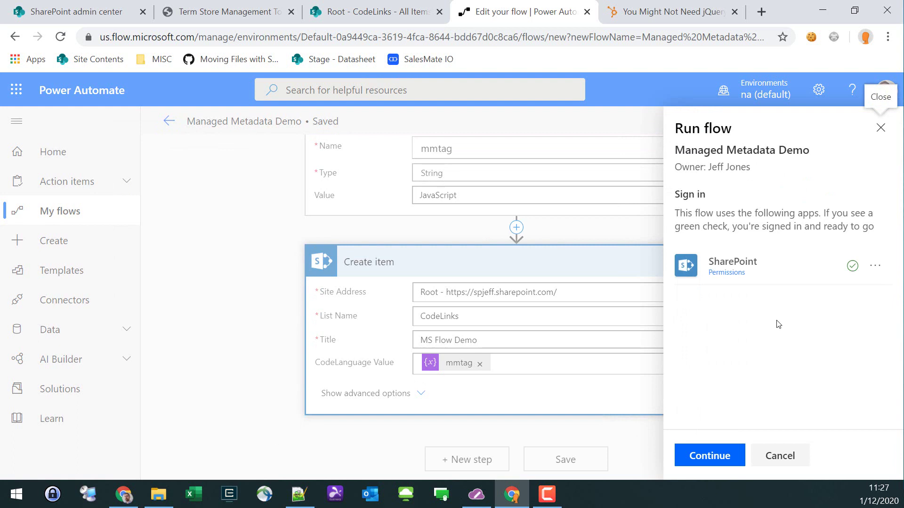
{"action": "left_click", "coordinate": [719, 456]}
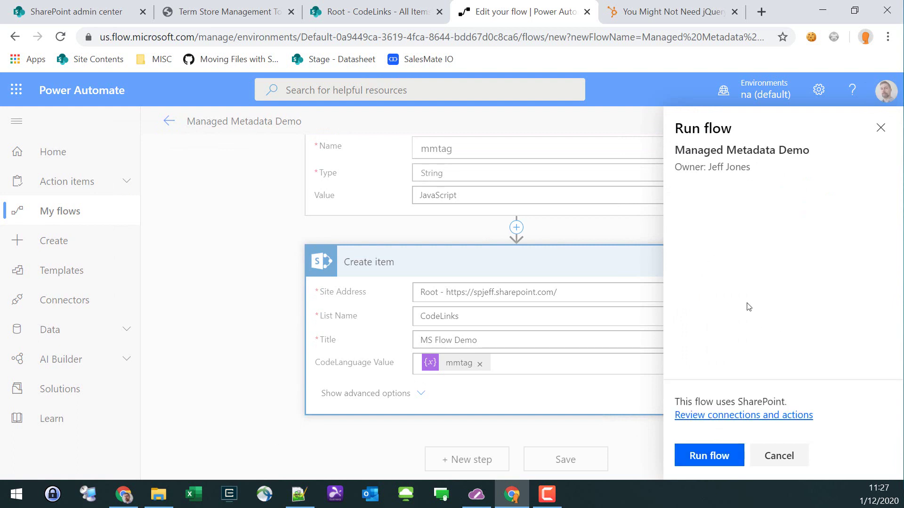
{"action": "left_click", "coordinate": [718, 455]}
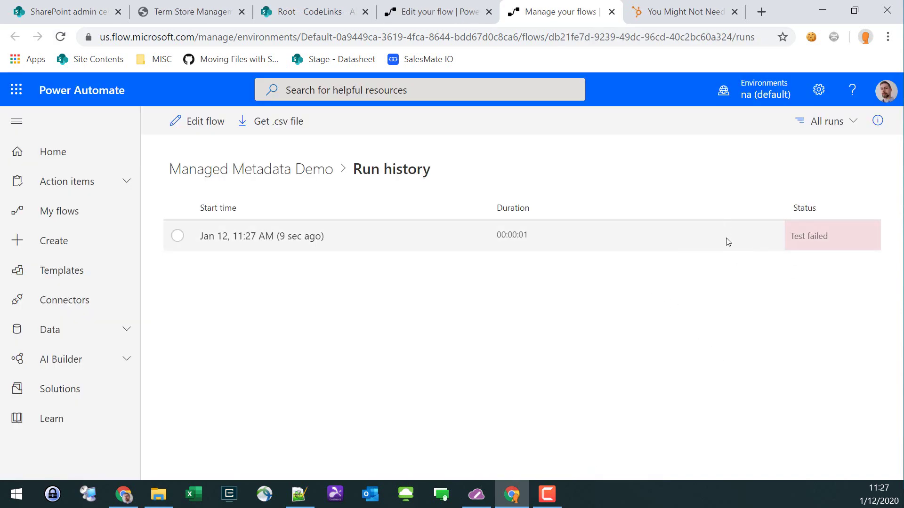
- Open the failed run's details and expand the failed Create item step to view its inputs
{"action": "left_click", "coordinate": [286, 241]}
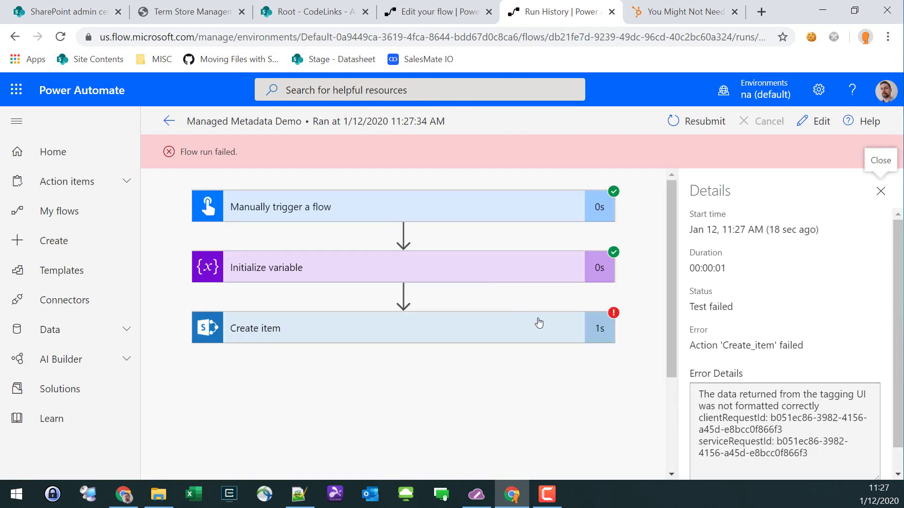
{"action": "left_click", "coordinate": [436, 339]}
{"action": "scroll", "coordinate": [565, 360], "scroll_direction": "down", "scroll_amount": 3}
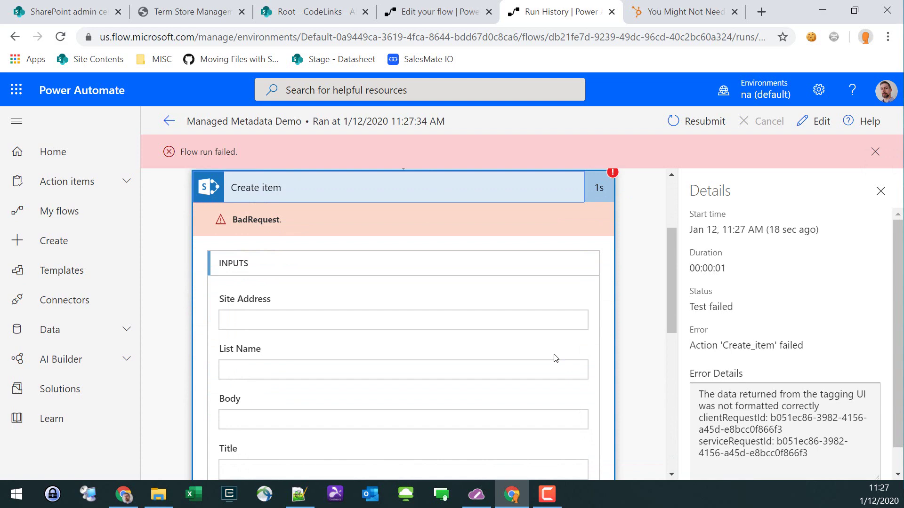
{"action": "scroll", "coordinate": [374, 261], "scroll_direction": "down", "scroll_amount": 1}
{"action": "scroll", "coordinate": [374, 259], "scroll_direction": "down", "scroll_amount": 5}
{"action": "scroll", "coordinate": [373, 256], "scroll_direction": "up", "scroll_amount": 1}
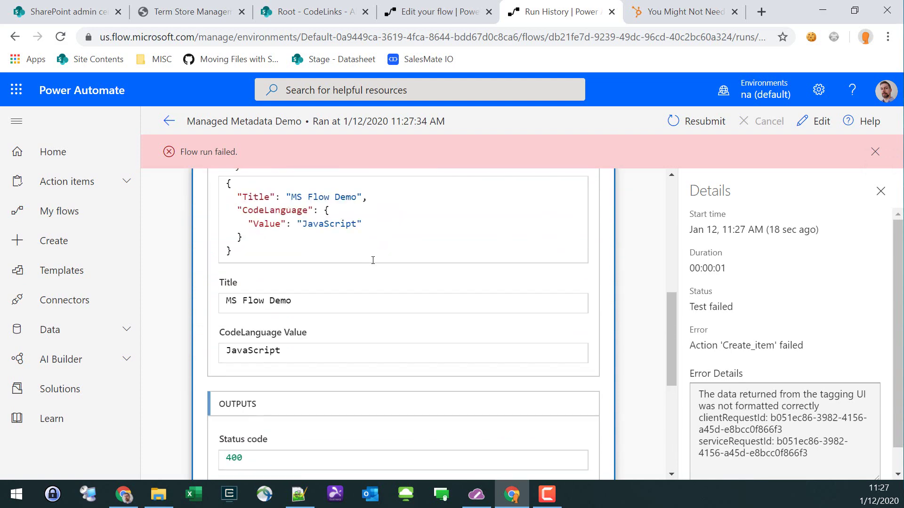
{"action": "left_click_drag", "start_coordinate": [361, 246], "coordinate": [299, 248]}
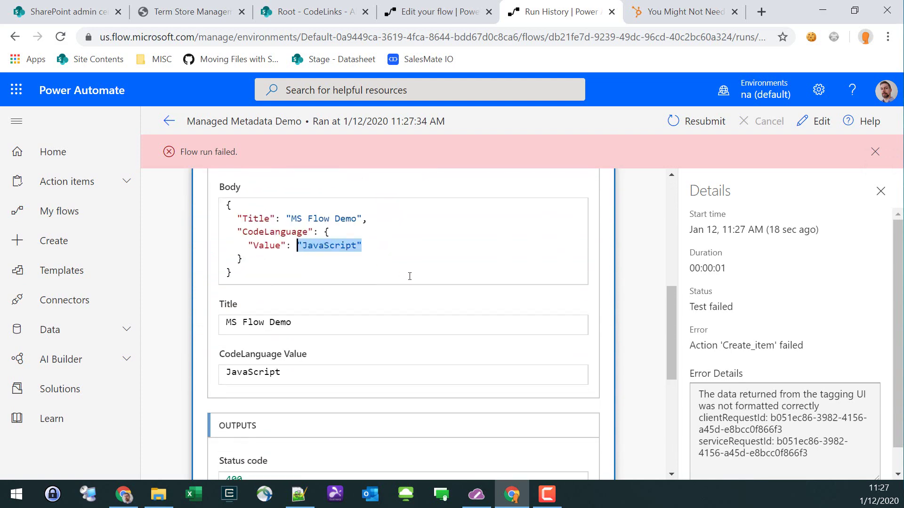
{"action": "scroll", "coordinate": [411, 278], "scroll_direction": "down", "scroll_amount": 4}
- Read Create item's 400 status and the 'tagging UI was not formatted correctly' error message
{"action": "double_click", "coordinate": [234, 267]}
{"action": "scroll", "coordinate": [382, 296], "scroll_direction": "down", "scroll_amount": 2}
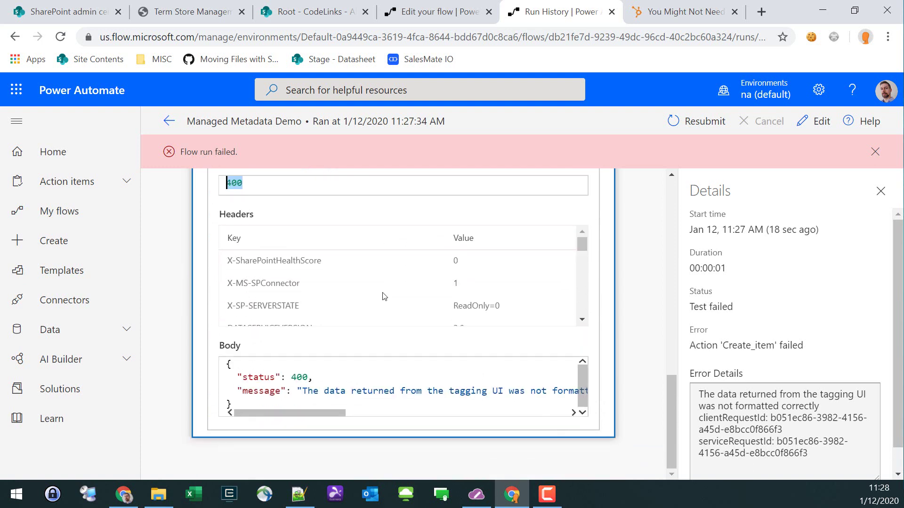
{"action": "left_click_drag", "start_coordinate": [304, 391], "coordinate": [544, 392]}
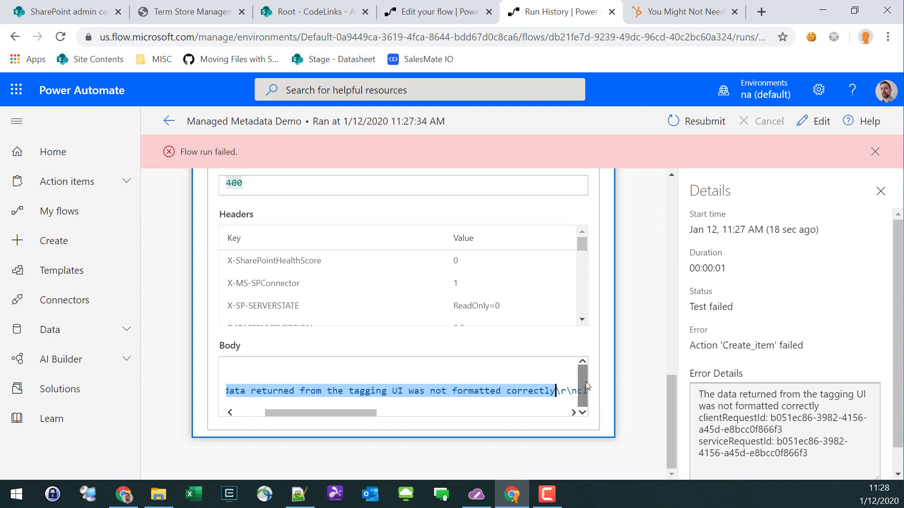
{"action": "left_click_drag", "start_coordinate": [341, 413], "coordinate": [238, 415]}
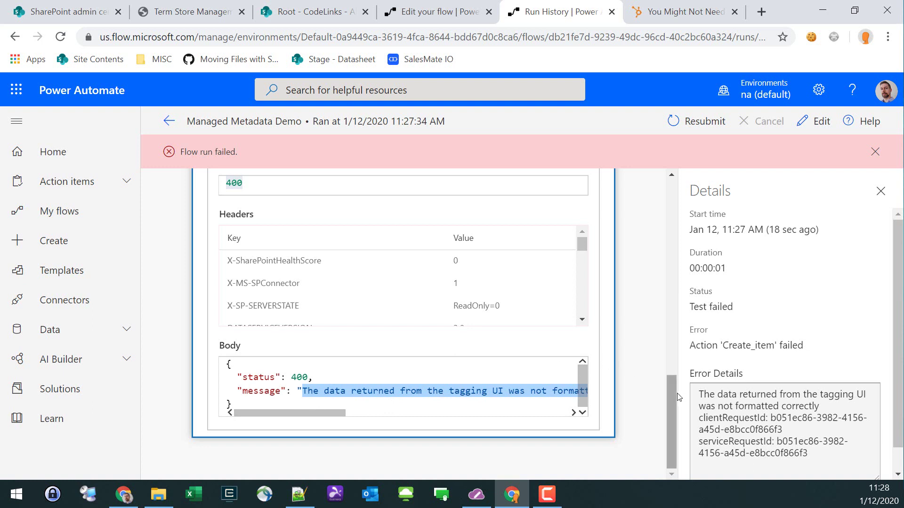
{"action": "left_click_drag", "start_coordinate": [670, 393], "coordinate": [669, 192]}
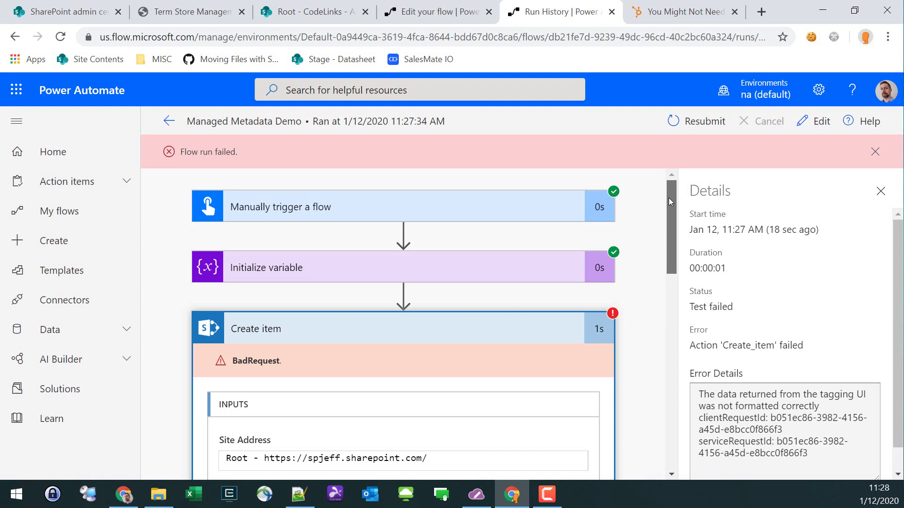
{"action": "left_click_drag", "start_coordinate": [668, 197], "coordinate": [663, 309]}
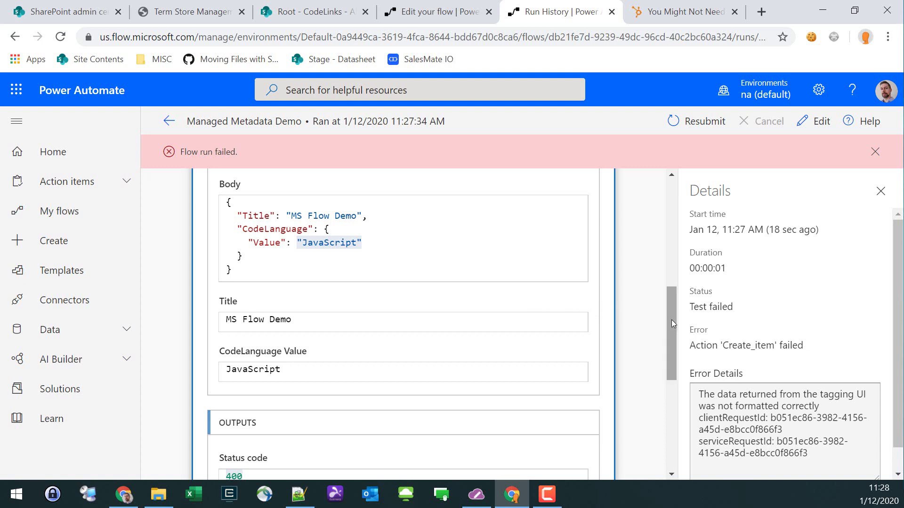
{"action": "left_click_drag", "start_coordinate": [671, 320], "coordinate": [666, 420]}
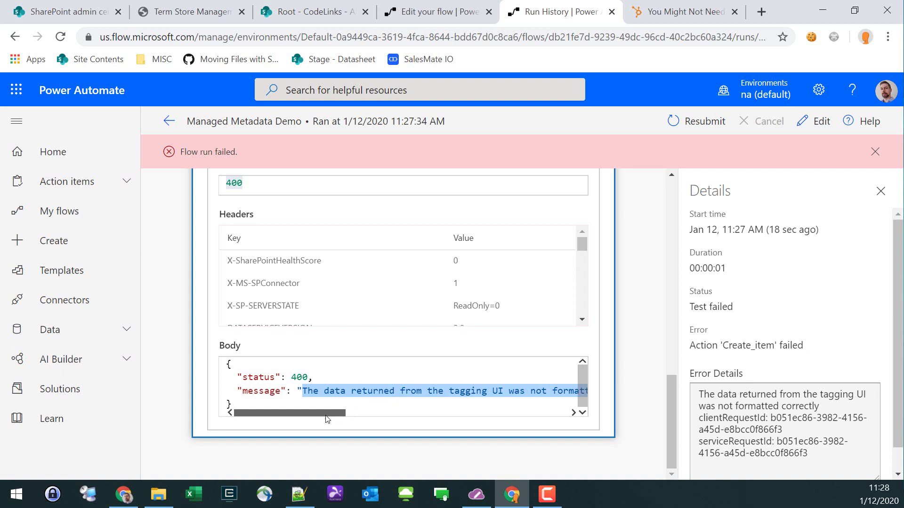
{"action": "left_click_drag", "start_coordinate": [327, 419], "coordinate": [276, 419]}
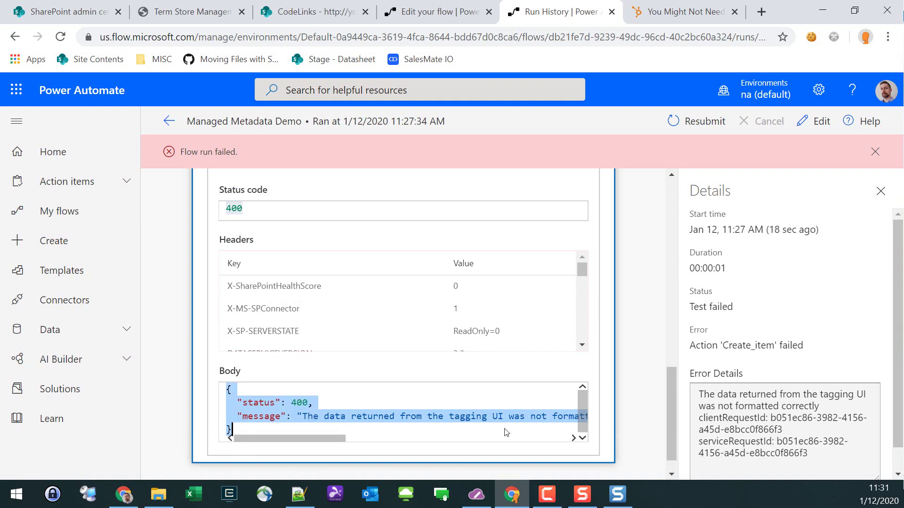
- Start editing mmtag's Value after 'JavaScript', then switch to the Term Store Manager
{"action": "left_click", "coordinate": [437, 10]}
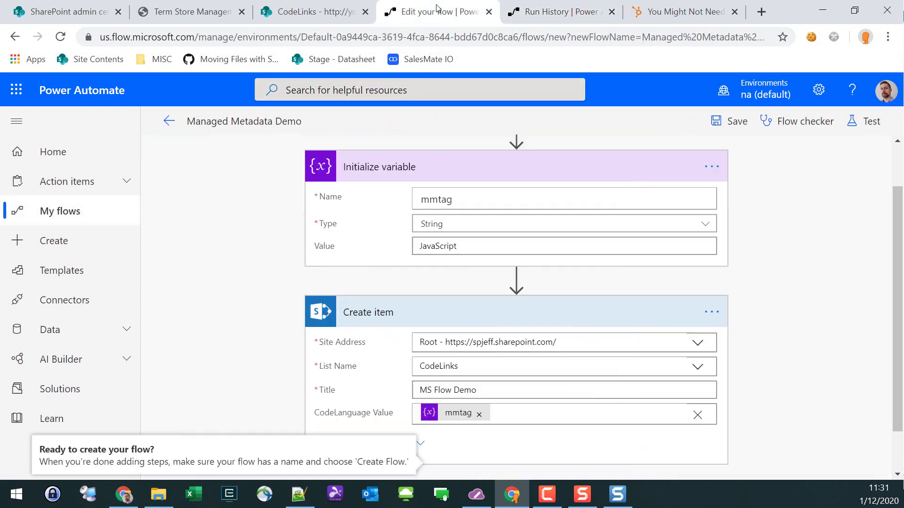
{"action": "left_click", "coordinate": [582, 244]}
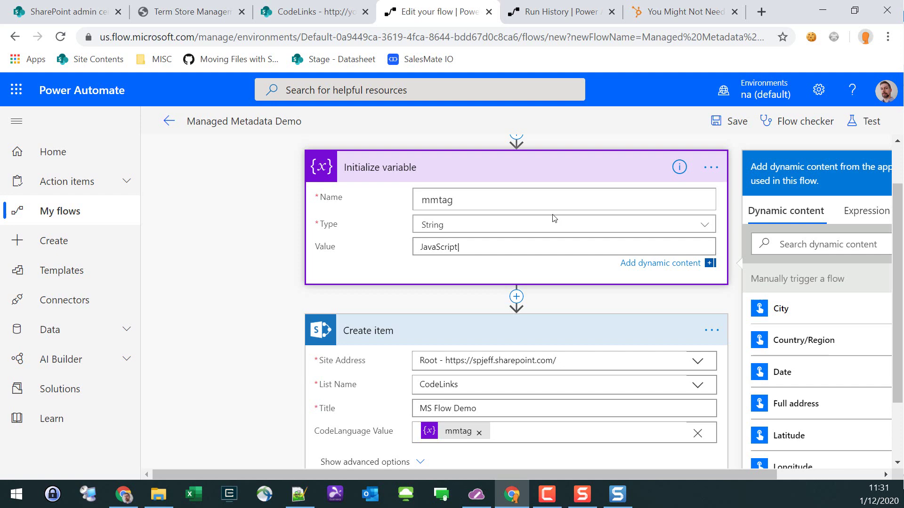
{"action": "left_click", "coordinate": [180, 13]}
- Copy the JavaScript term's Unique Identifier GUID from its properties in the Term Store
{"action": "left_click", "coordinate": [137, 387]}
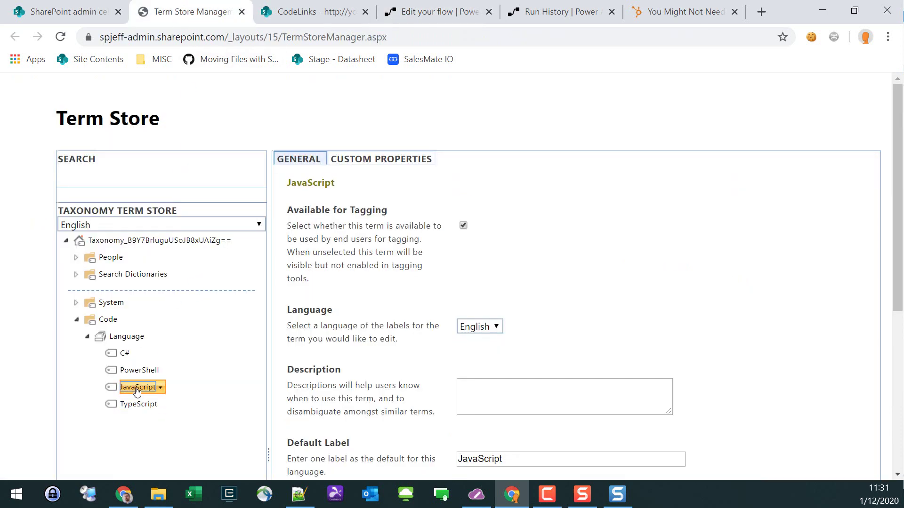
{"action": "scroll", "coordinate": [506, 283], "scroll_direction": "down", "scroll_amount": 3}
{"action": "scroll", "coordinate": [511, 262], "scroll_direction": "down", "scroll_amount": 2}
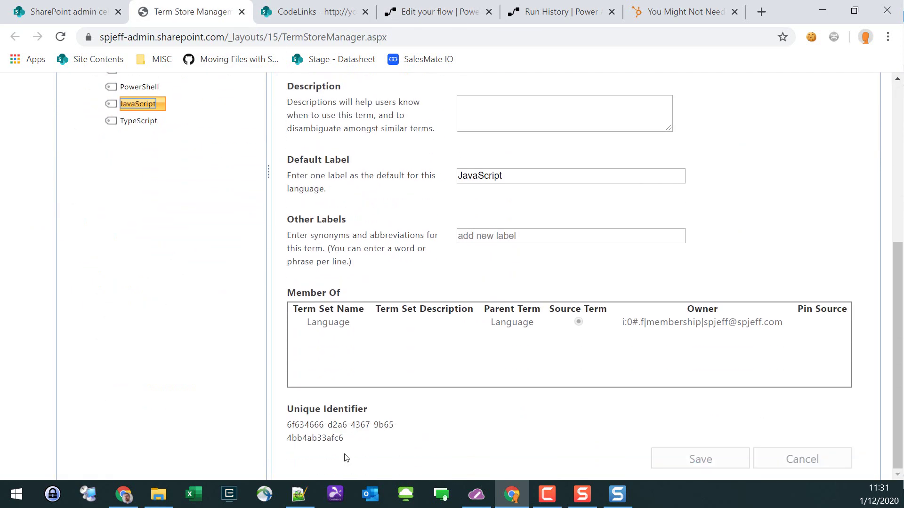
{"action": "left_click_drag", "start_coordinate": [352, 443], "coordinate": [314, 413]}
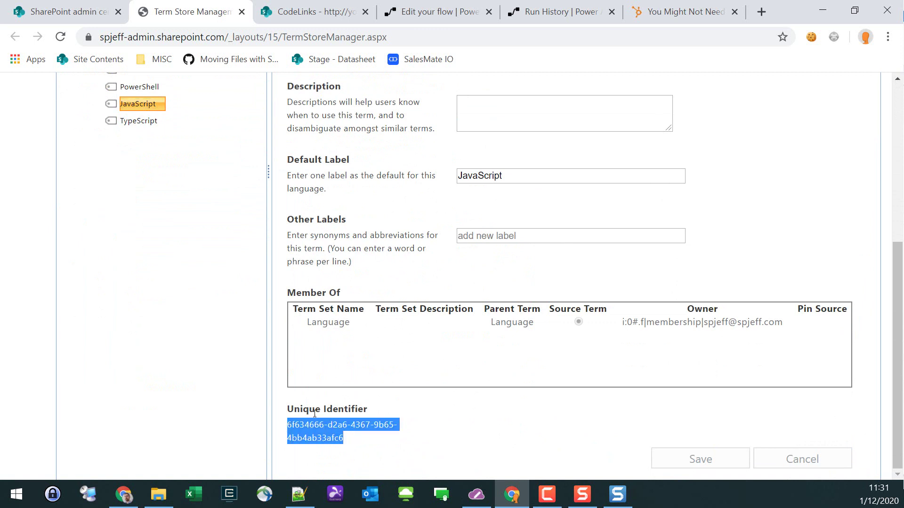
{"action": "left_click_drag", "start_coordinate": [160, 104], "coordinate": [212, 140]}
{"action": "left_click_drag", "start_coordinate": [232, 365], "coordinate": [440, 465]}
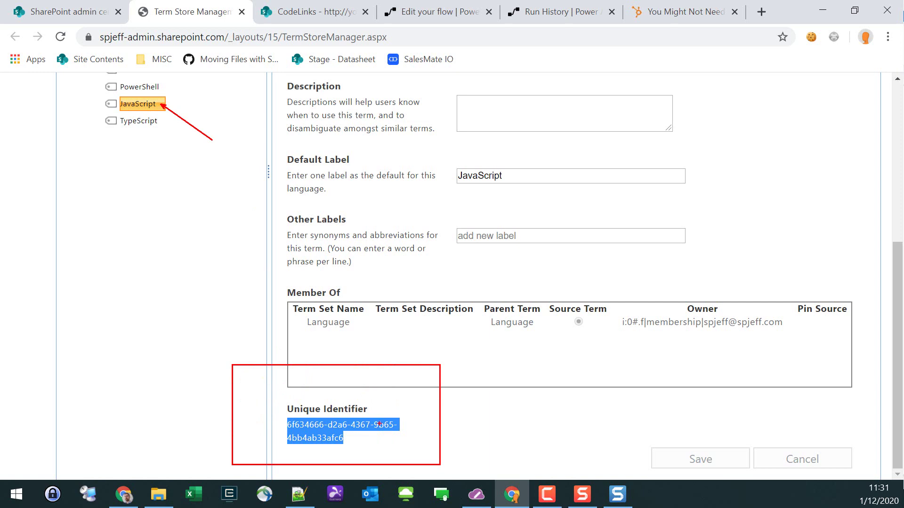
{"action": "key", "text": "Escape"}
{"action": "right_click", "coordinate": [344, 421]}
{"action": "left_click", "coordinate": [372, 350]}
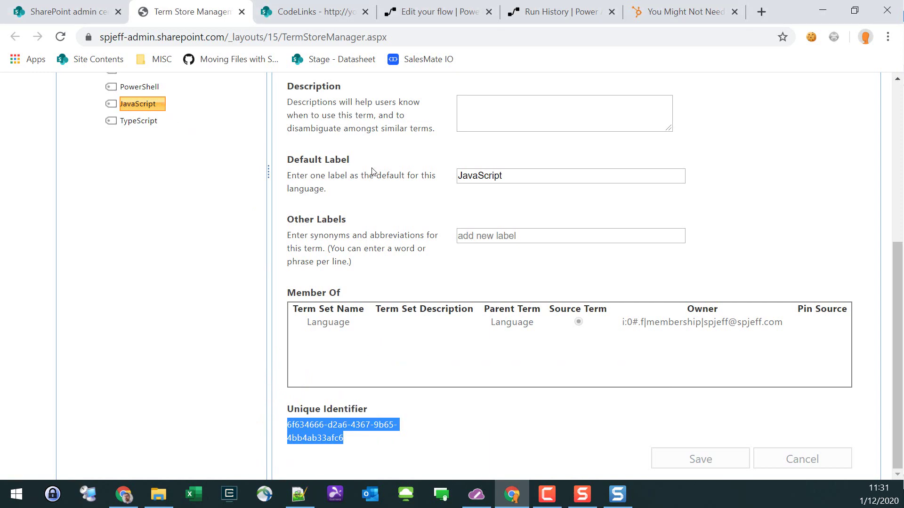
{"action": "left_click", "coordinate": [316, 12]}
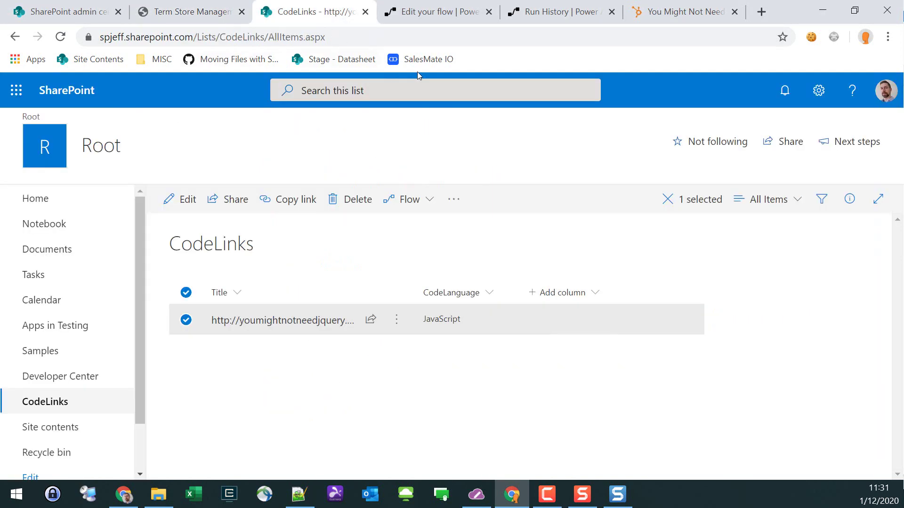
- Set the mmtag variable value to JavaScript|6f634666-d2a6-4367-9b65-4bb4ab33afc6 by pasting the GUID
{"action": "left_click", "coordinate": [435, 11]}
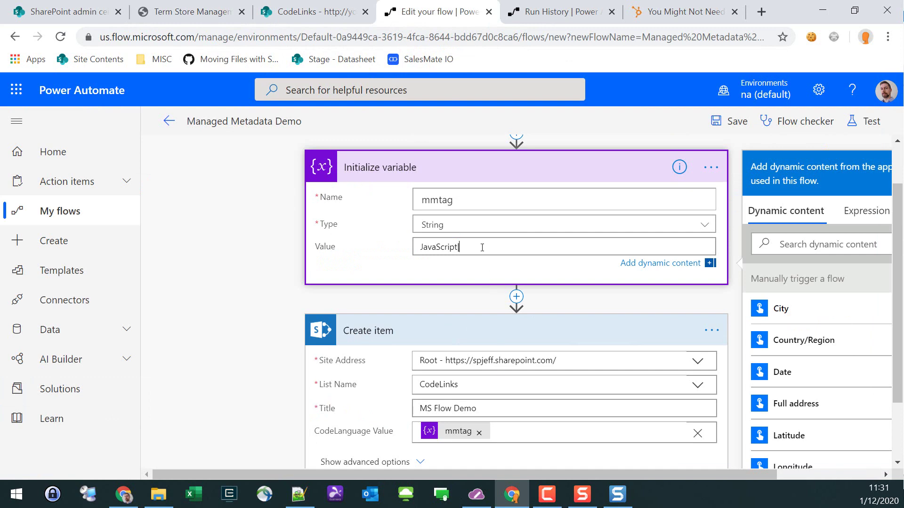
{"action": "key", "text": "ctrl+v"}
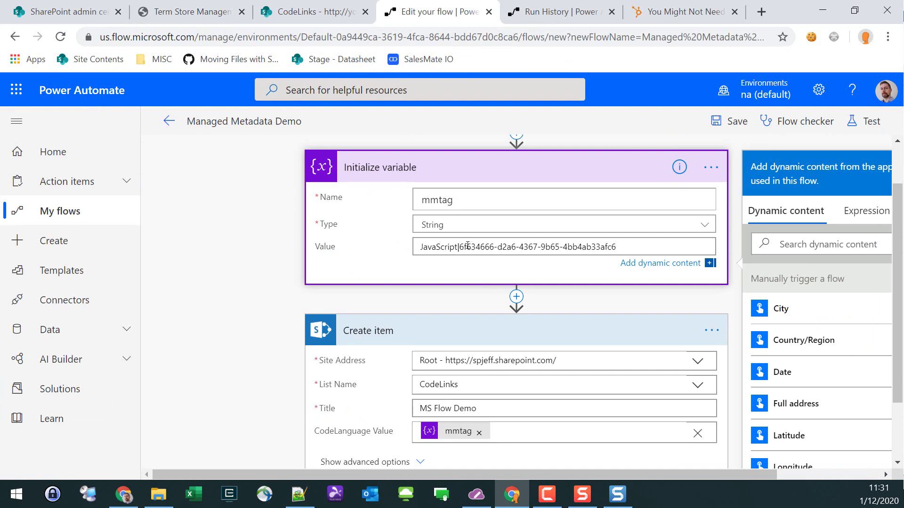
{"action": "left_click_drag", "start_coordinate": [463, 246], "coordinate": [375, 251]}
{"action": "left_click", "coordinate": [261, 236]}
- Save the flow, run a manual test, and open the flow's run history
{"action": "left_click", "coordinate": [724, 121]}
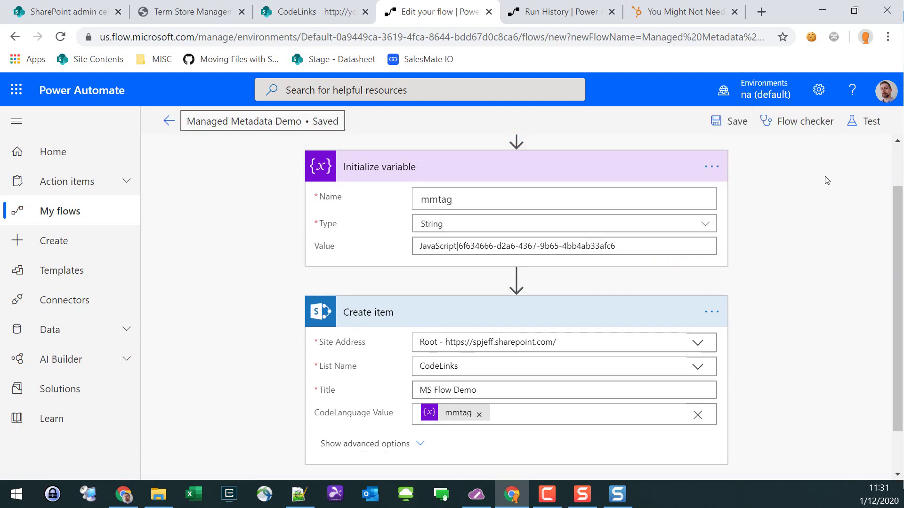
{"action": "left_click", "coordinate": [860, 124]}
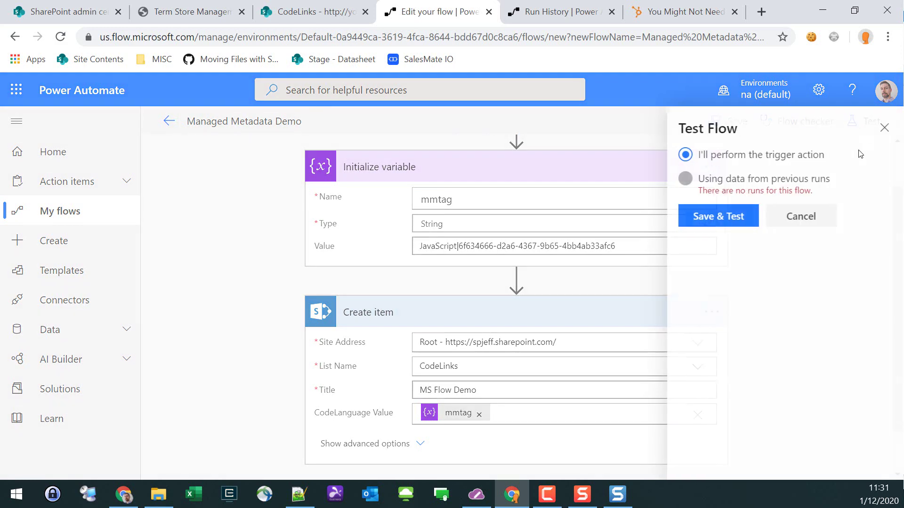
{"action": "left_click", "coordinate": [709, 214]}
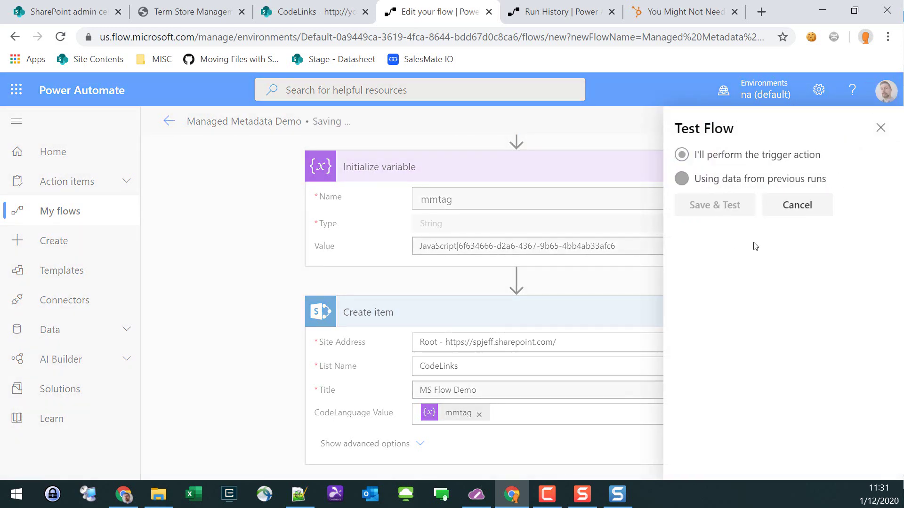
{"action": "left_click", "coordinate": [720, 454]}
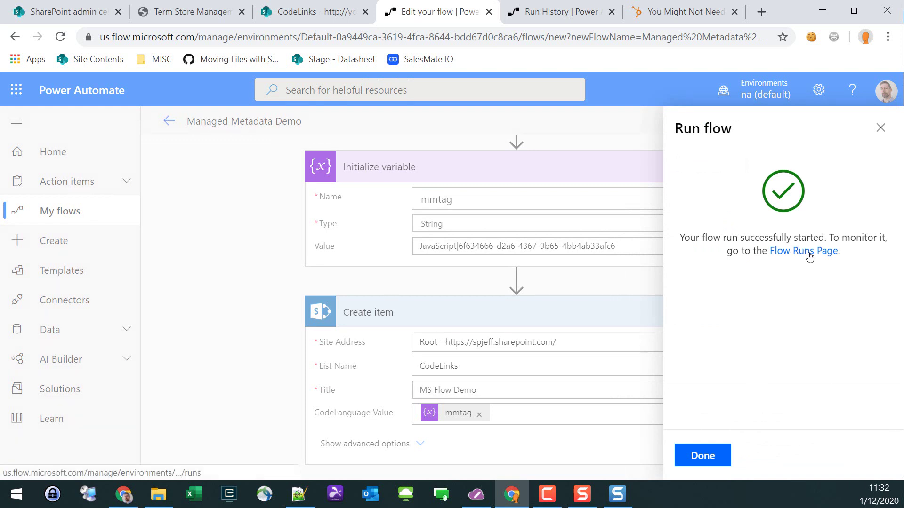
{"action": "left_click", "coordinate": [809, 254]}
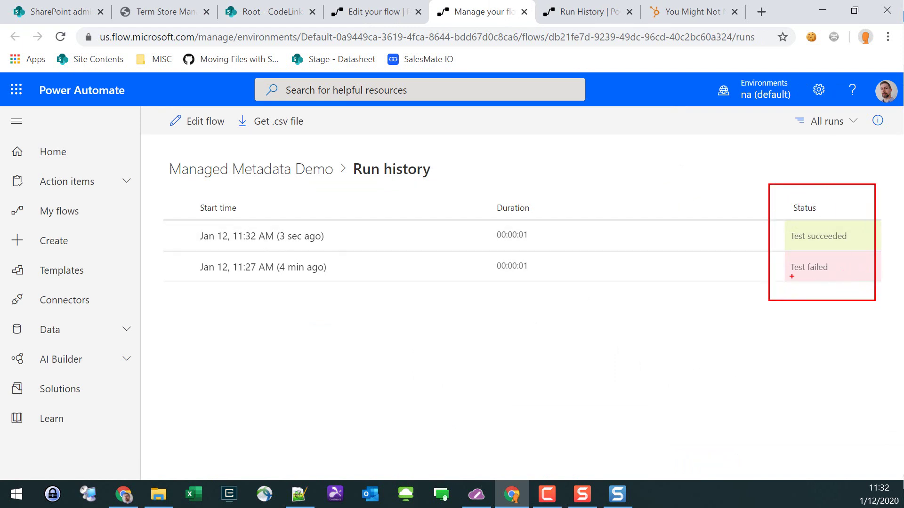
- Confirm the new test run's status reads Test succeeded, noting the Term|GUID value format
{"action": "left_click_drag", "start_coordinate": [791, 276], "coordinate": [683, 325]}
{"action": "left_click_drag", "start_coordinate": [786, 230], "coordinate": [677, 198]}
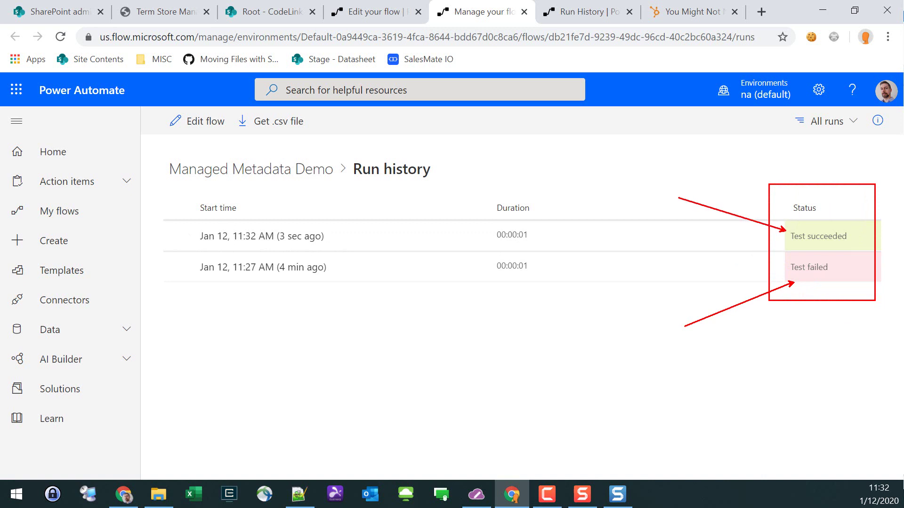
{"action": "type", "text": "Term|GUID"}
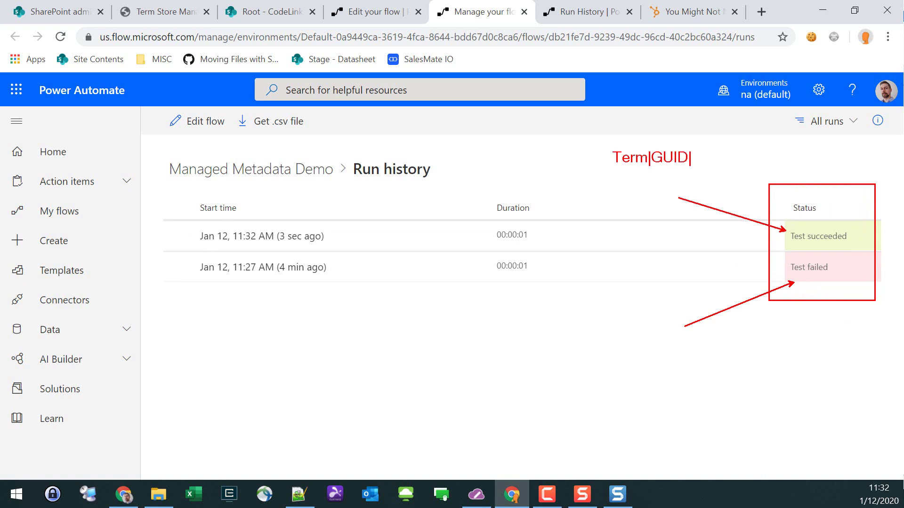
{"action": "type", "text": "t"}
{"action": "type", "text": "Term"}
{"action": "key", "text": "Escape"}
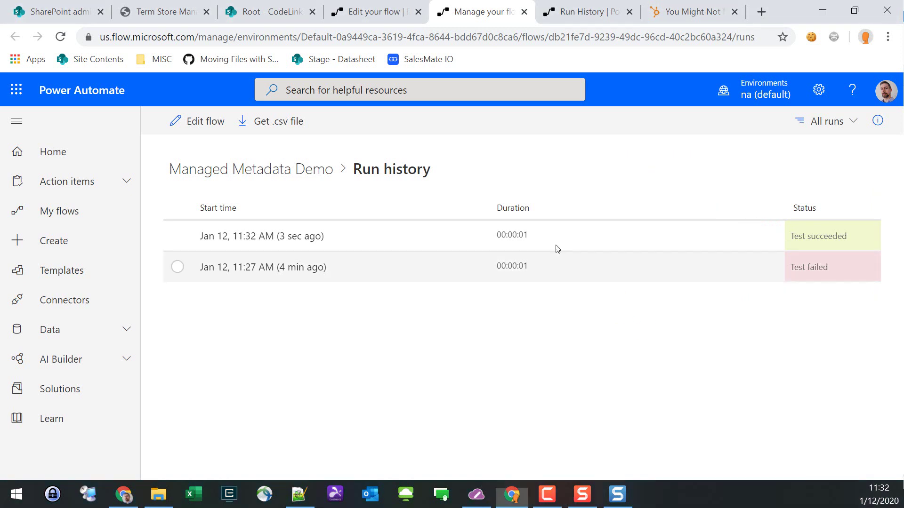
- Select the new MS Flow Demo item in CodeLinks and confirm its CodeLanguage is JavaScript
{"action": "left_click", "coordinate": [270, 11]}
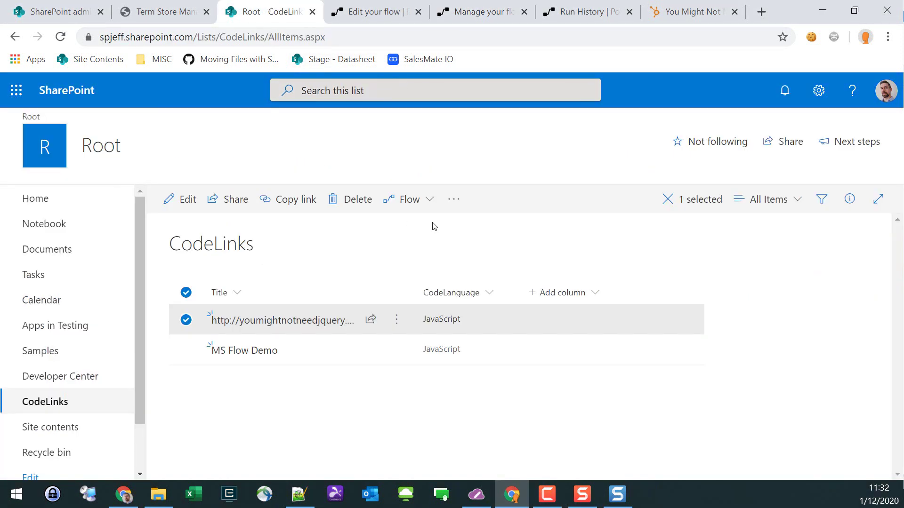
{"action": "left_click", "coordinate": [316, 354]}
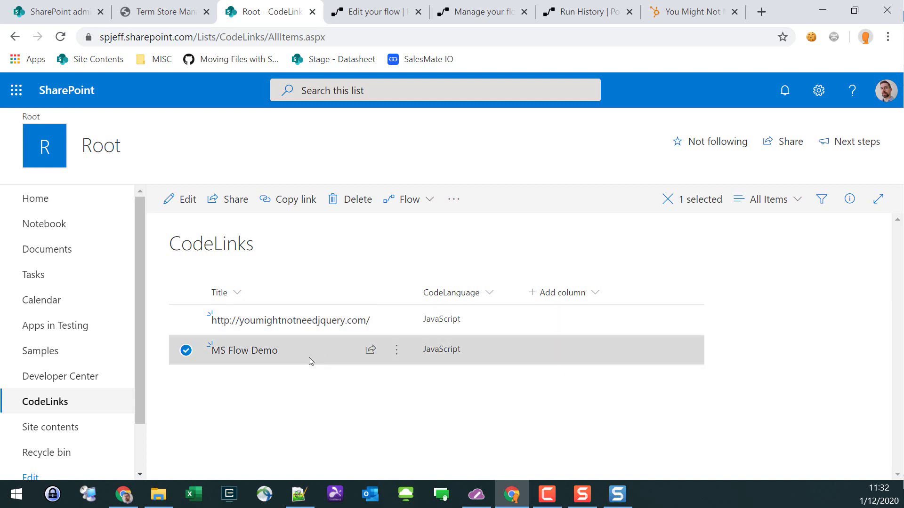
{"action": "key", "text": "ctrl+2"}
{"action": "left_click_drag", "start_coordinate": [161, 328], "coordinate": [529, 375]}
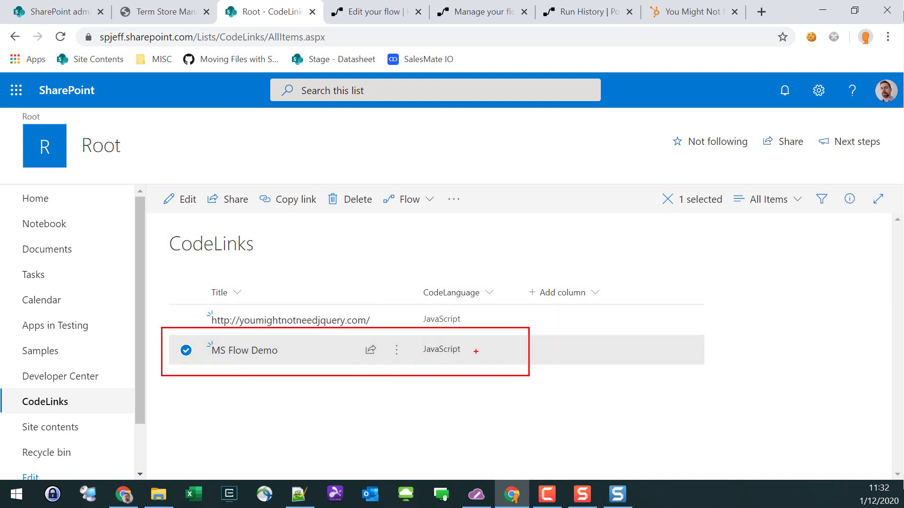
{"action": "left_click_drag", "start_coordinate": [476, 351], "coordinate": [520, 401]}
{"action": "key", "text": "Escape"}
- Dismiss the Run flow confirmation, clear the Term Store selection, and show the flow's run history
{"action": "left_click", "coordinate": [371, 17]}
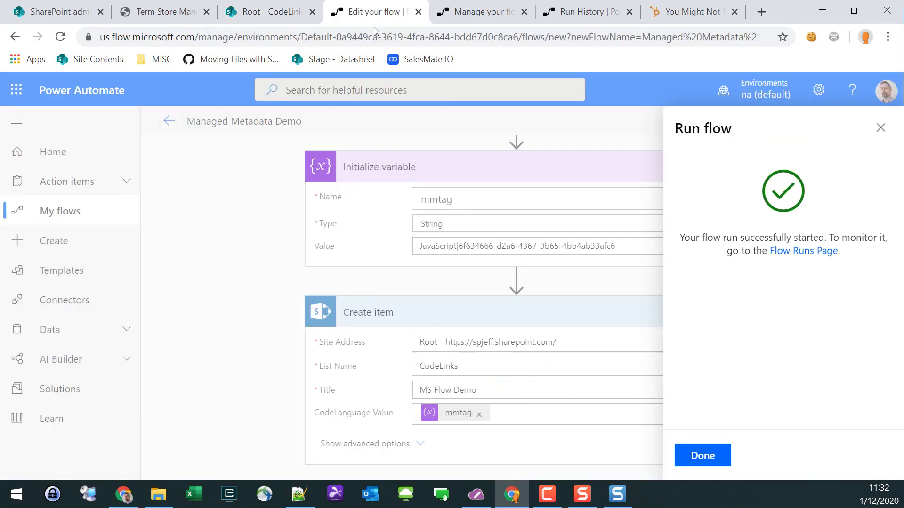
{"action": "left_click", "coordinate": [687, 455]}
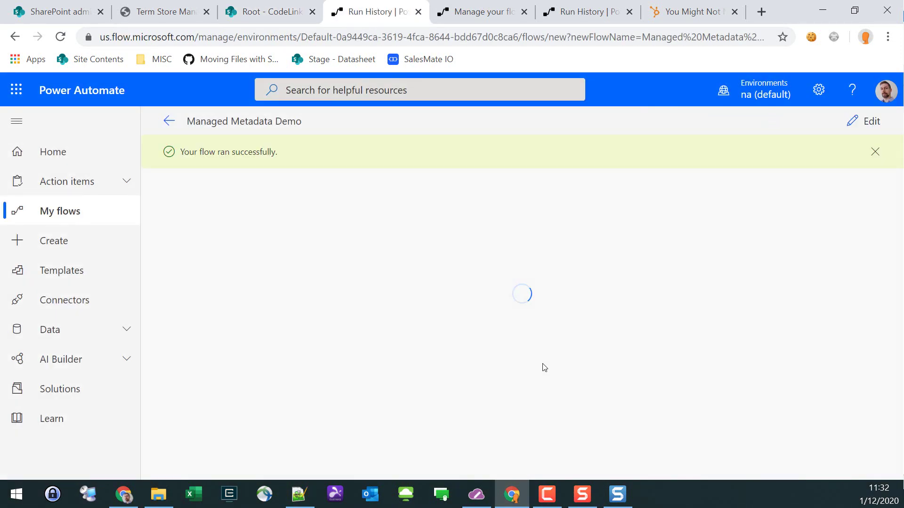
{"action": "left_click", "coordinate": [200, 21]}
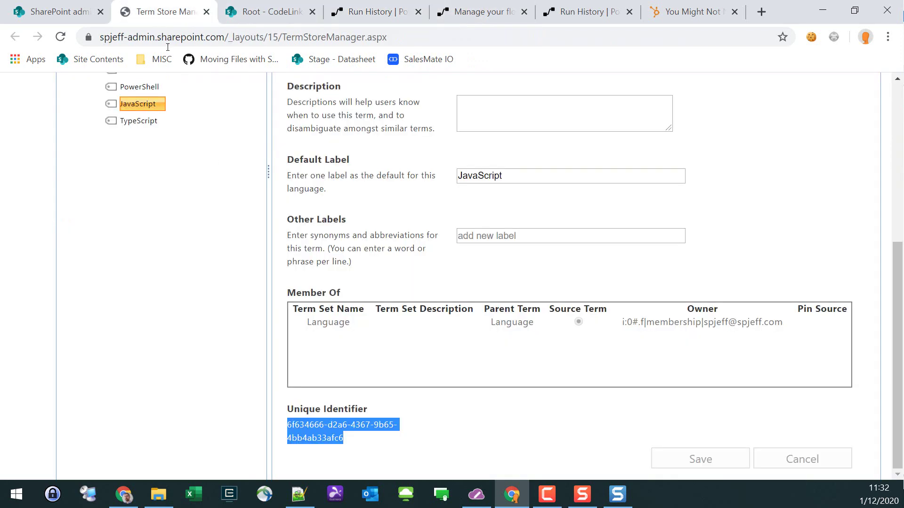
{"action": "left_click", "coordinate": [345, 438]}
{"action": "left_click_drag", "start_coordinate": [345, 438], "coordinate": [288, 425]}
{"action": "left_click", "coordinate": [436, 337]}
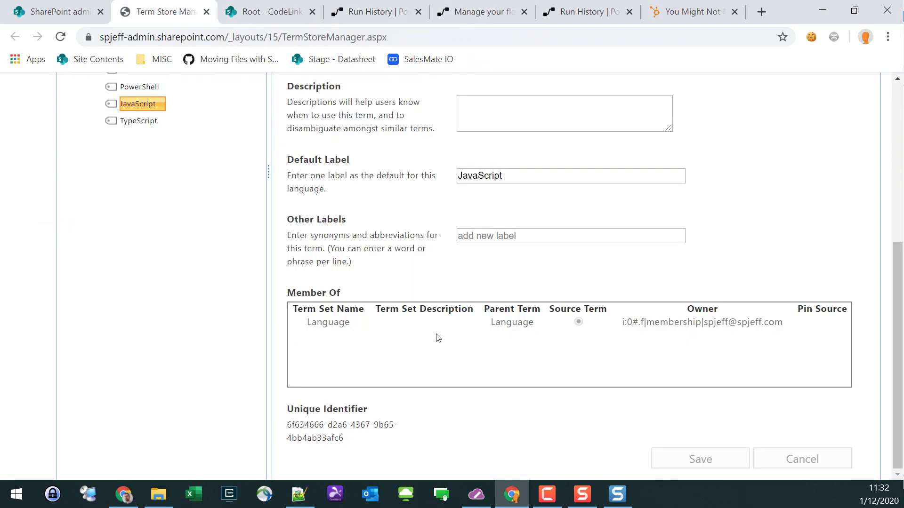
{"action": "scroll", "coordinate": [436, 337], "scroll_direction": "up", "scroll_amount": 6}
{"action": "left_click", "coordinate": [468, 17]}
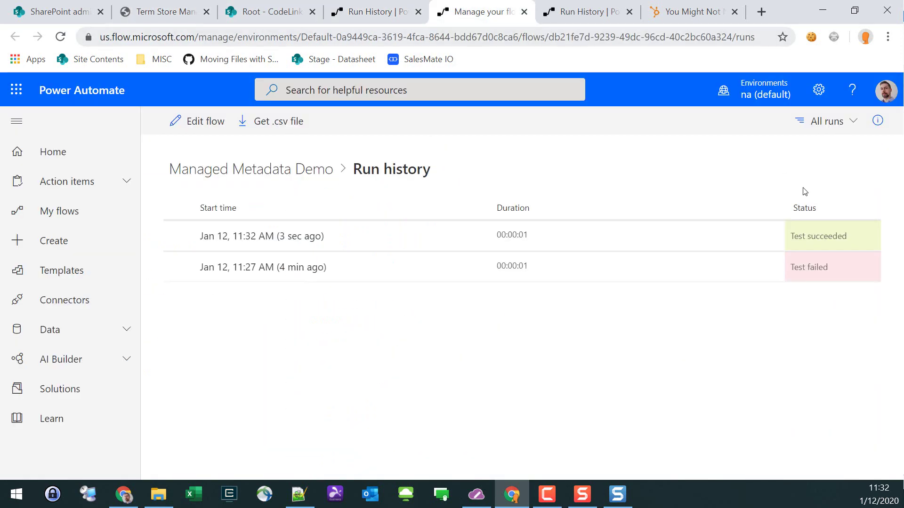